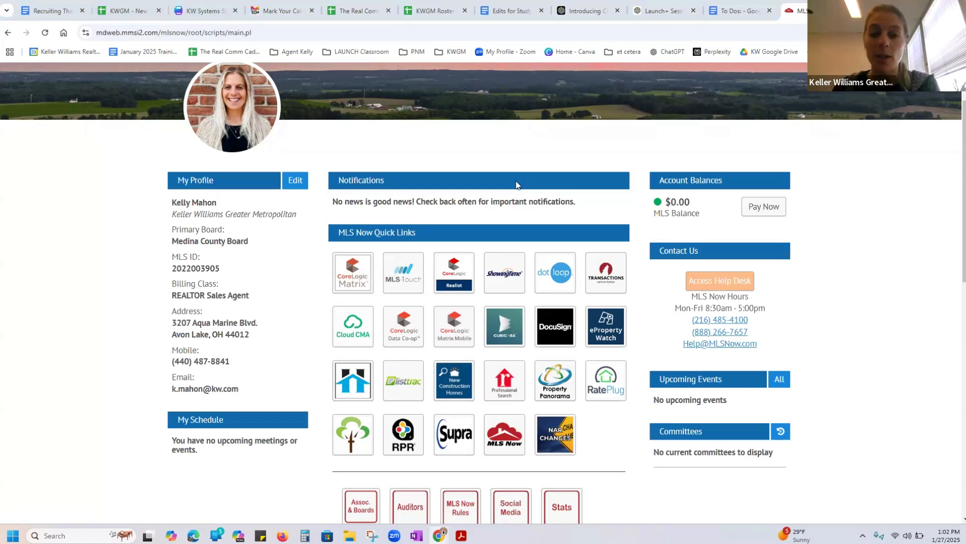
# Open CoreLogic Matrix and ShowingTime from the MLS Now quick links, and defer both Matrix news notices for reading another time
pyautogui.click(348, 274)
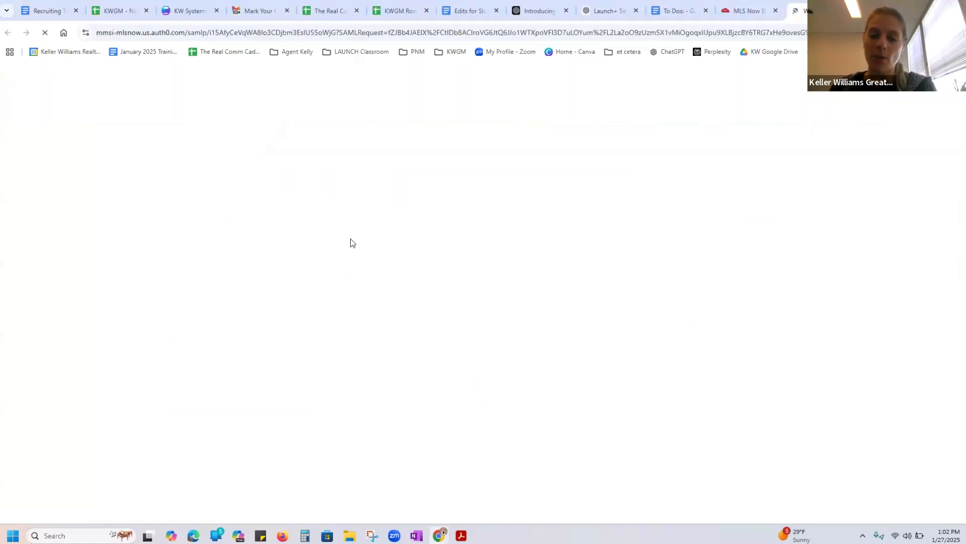
pyautogui.click(737, 13)
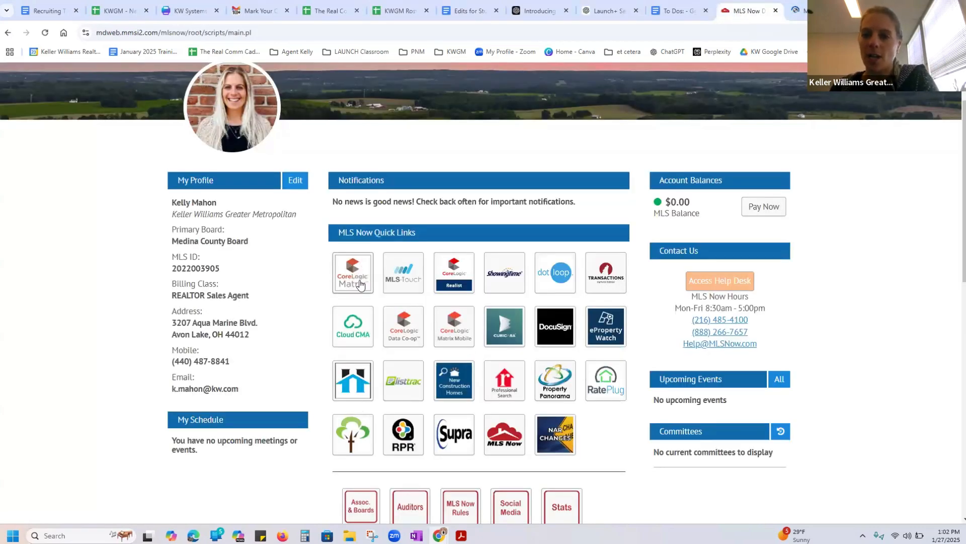
pyautogui.click(506, 285)
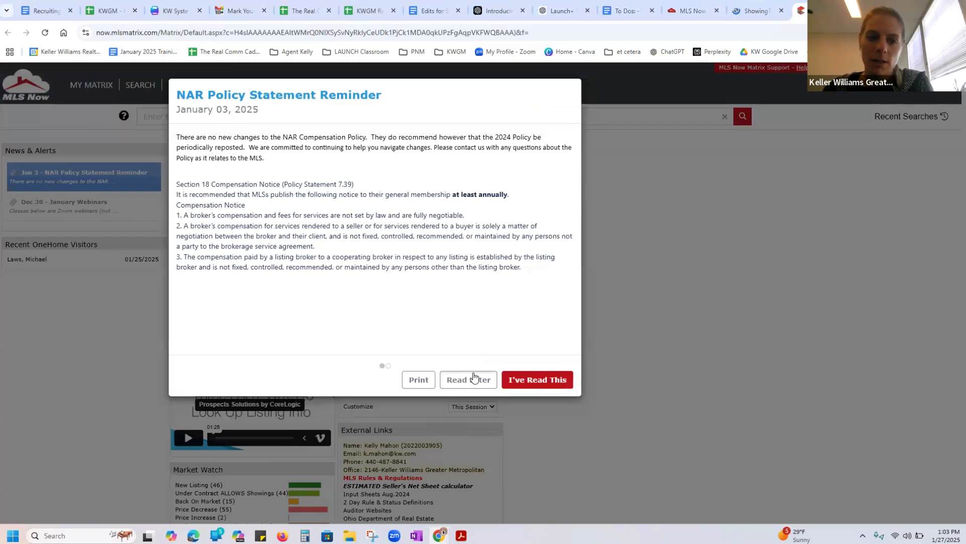
pyautogui.click(473, 379)
pyautogui.click(474, 379)
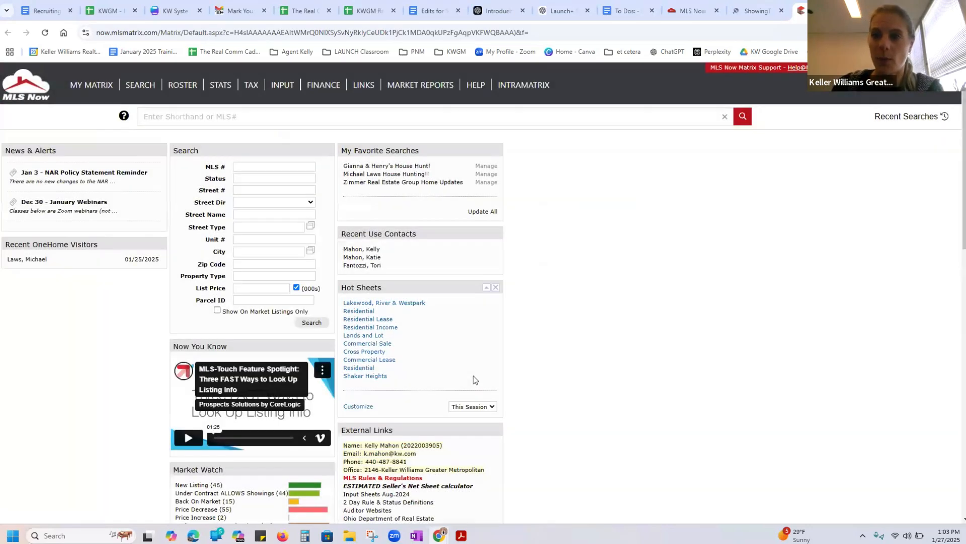
# Search the MLS by the property's street number and street name, and open the first matching listing
pyautogui.click(246, 192)
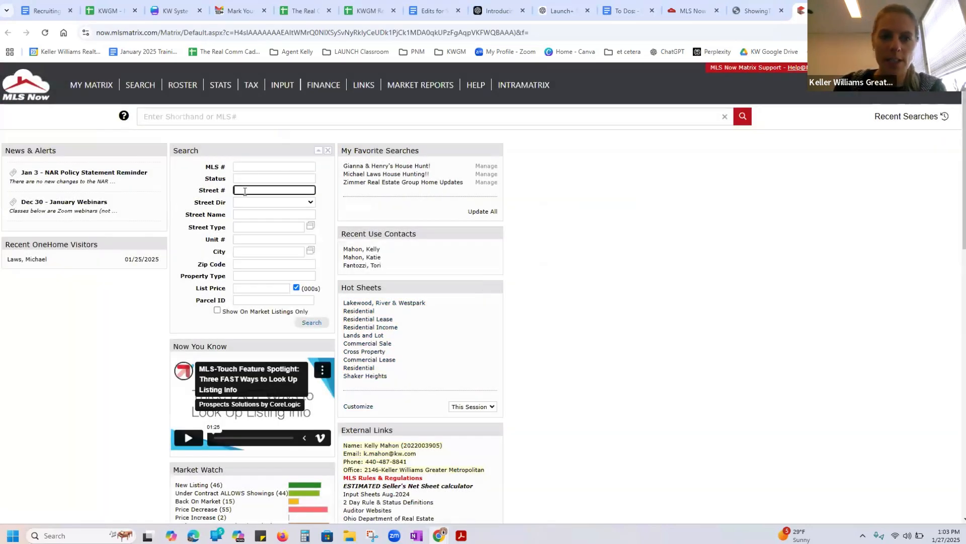
pyautogui.click(255, 190)
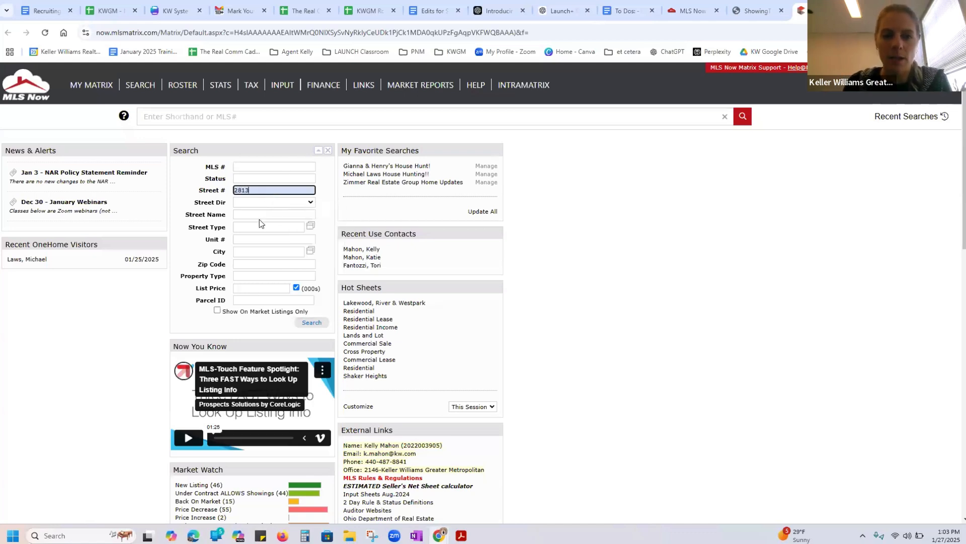
pyautogui.click(259, 214)
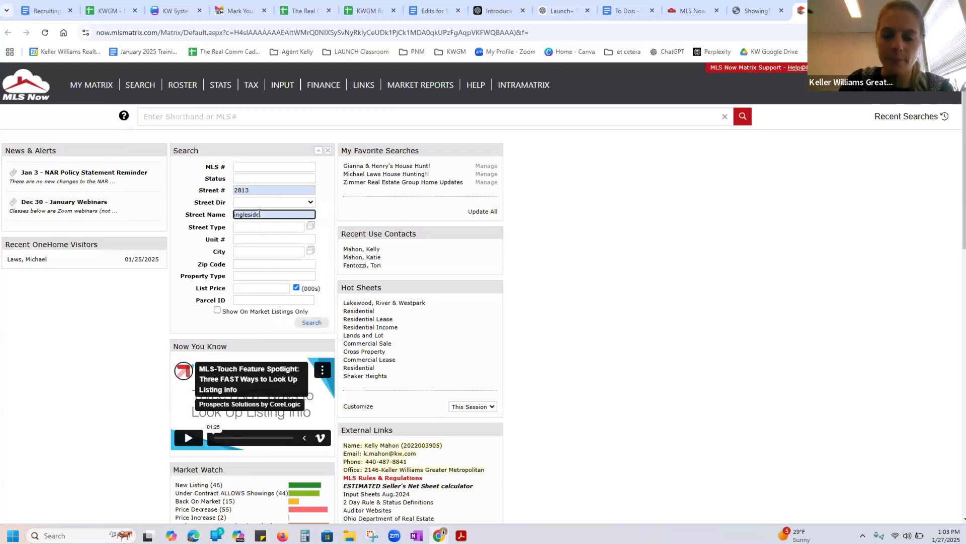
pyautogui.press('Return')
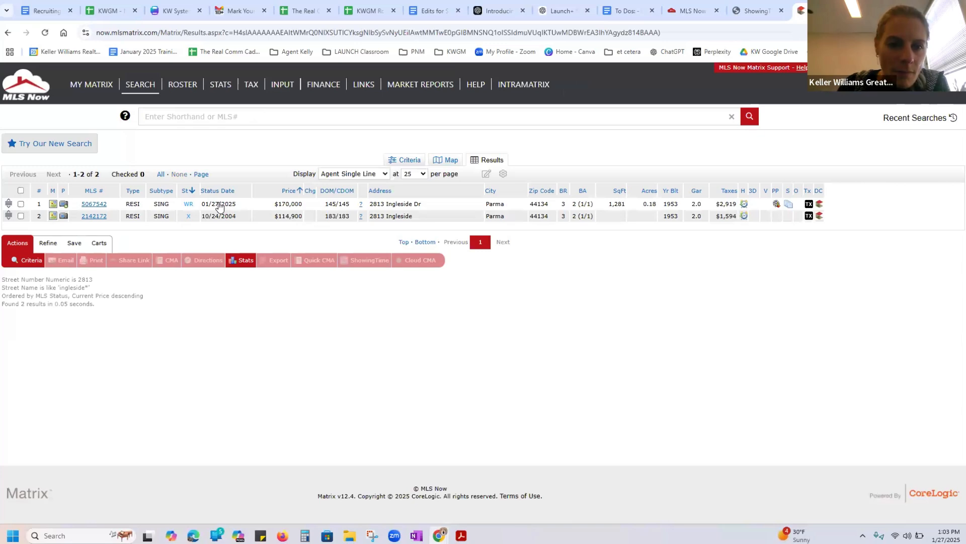
pyautogui.click(85, 204)
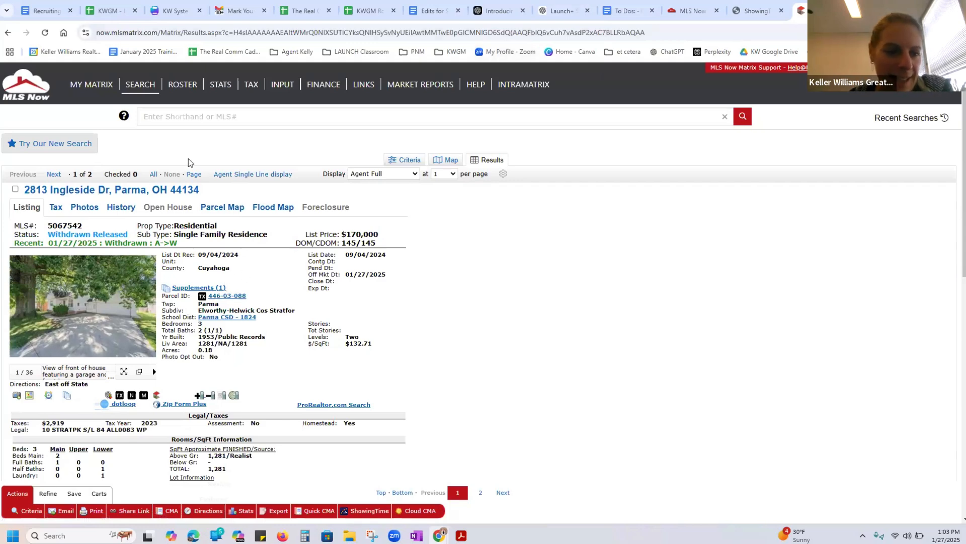
# Return to the Matrix home page, run the second favorite house-hunting search, and open its first listing, the Kent condominium
pyautogui.moveTo(109, 90)
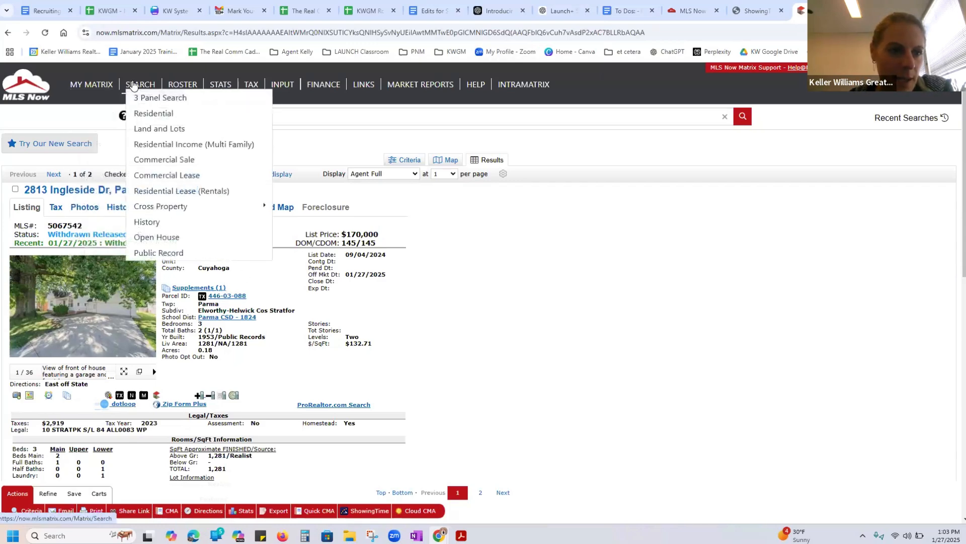
pyautogui.click(136, 116)
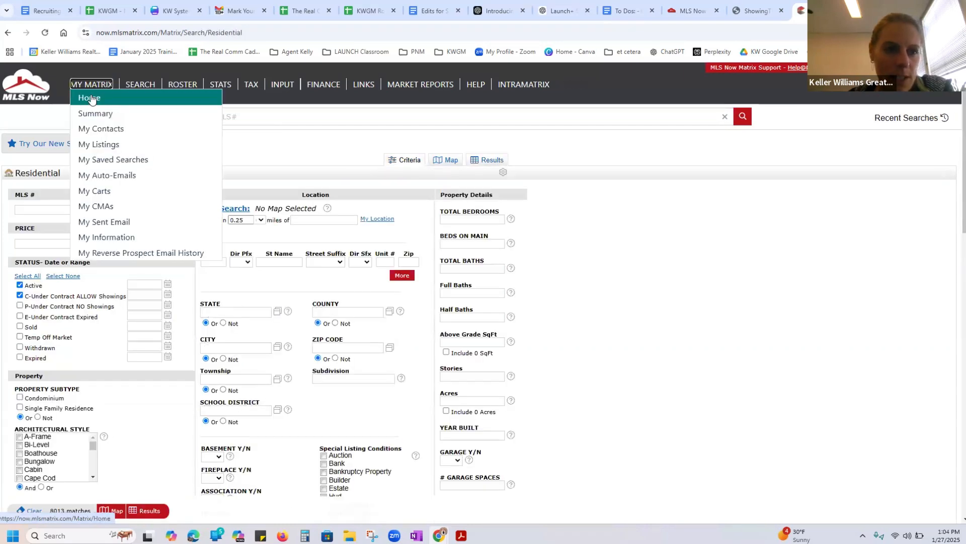
pyautogui.click(91, 98)
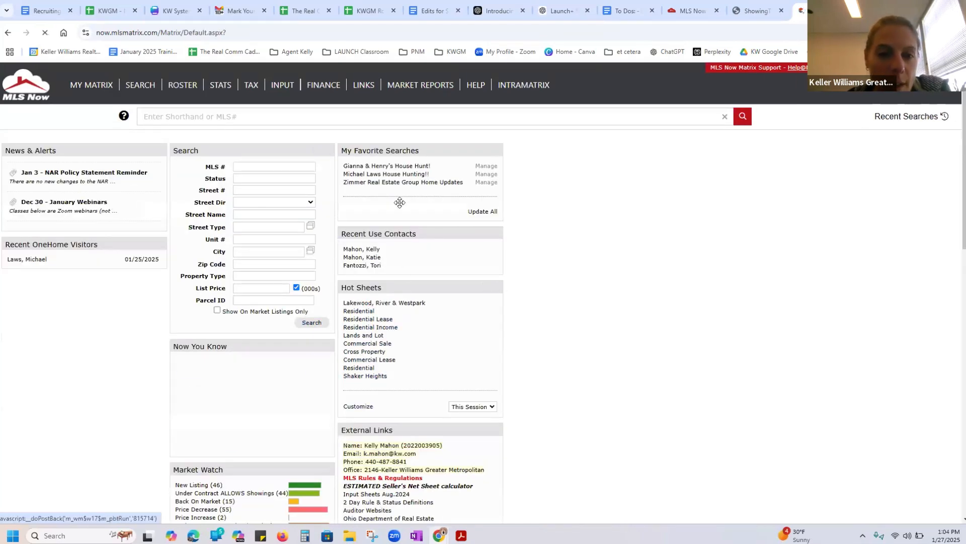
pyautogui.click(397, 173)
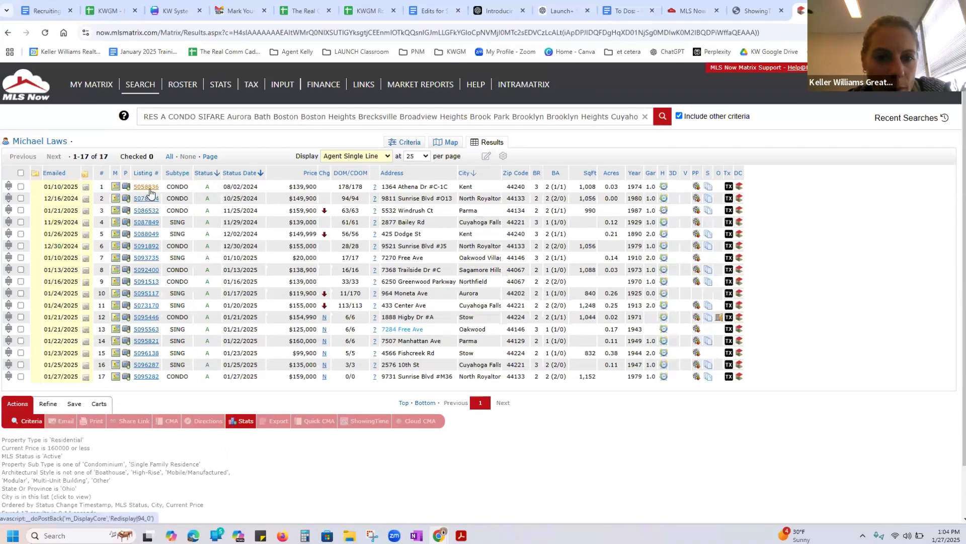
pyautogui.click(146, 187)
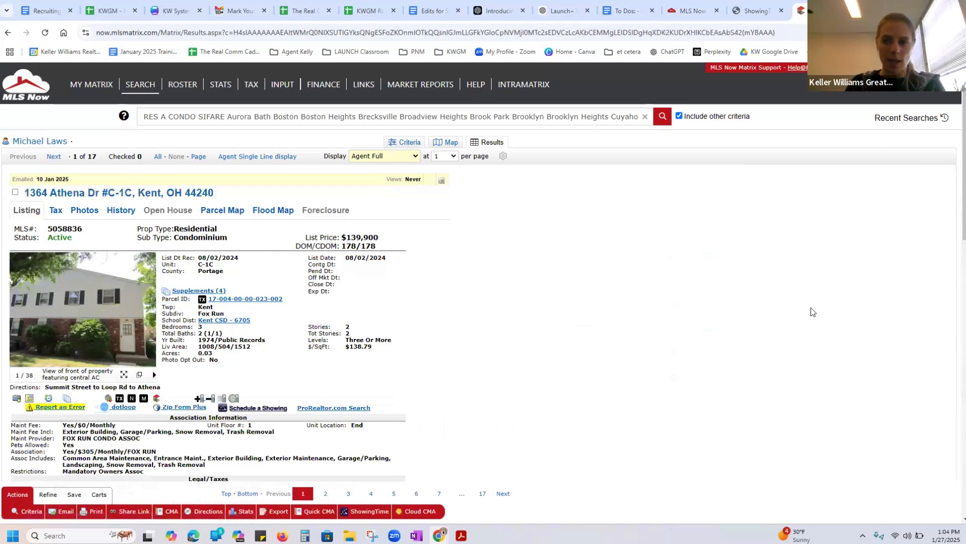
# Open the Kent condominium listing's supplements and view its RPD property disclosure PDF
pyautogui.scroll(-1, 956, 119)
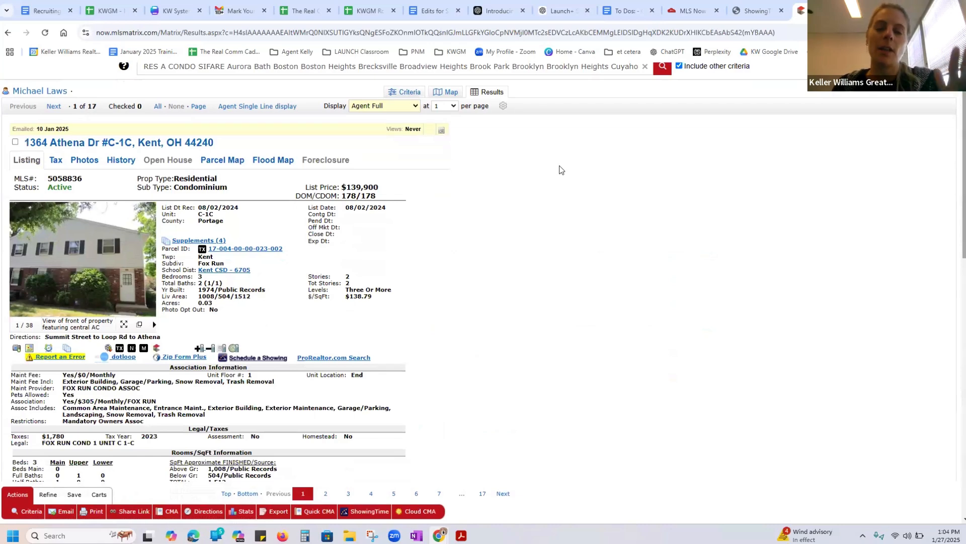
pyautogui.click(178, 240)
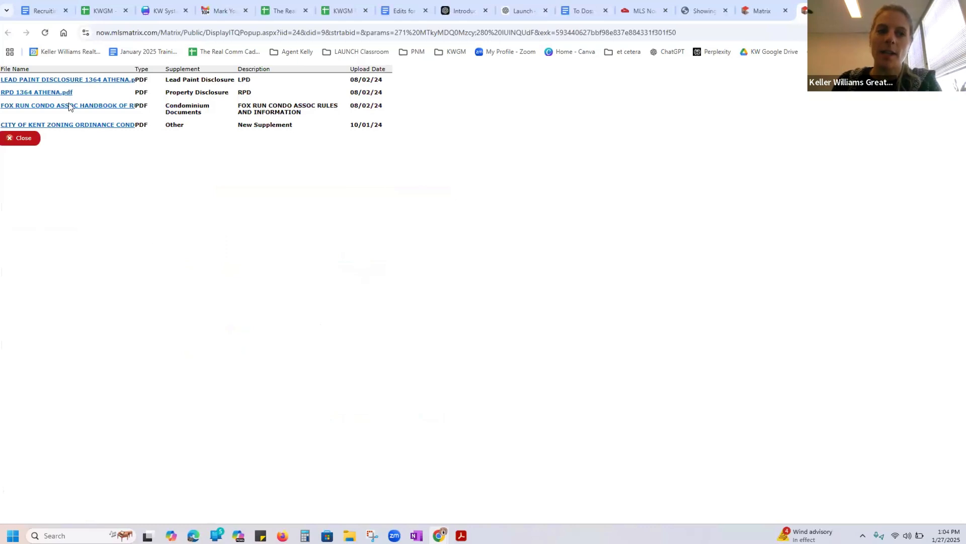
pyautogui.click(58, 94)
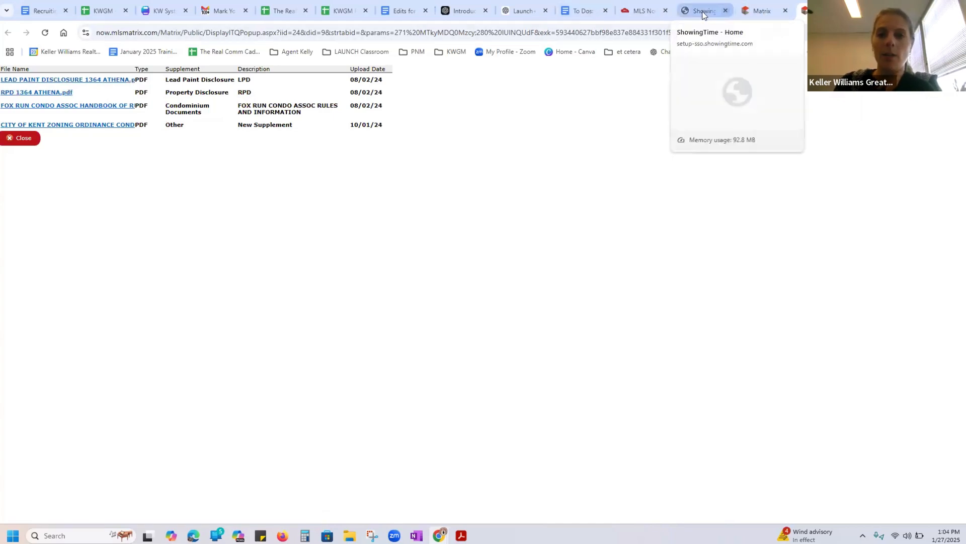
# Return to the Kent listing in Matrix and review its association fee and what the association includes
pyautogui.click(755, 15)
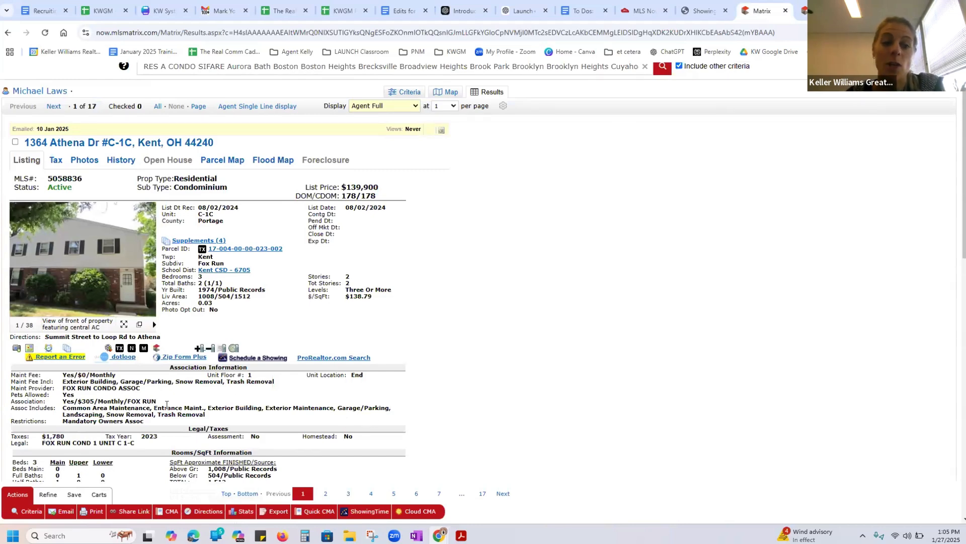
pyautogui.moveTo(166, 405); pyautogui.dragTo(107, 414)
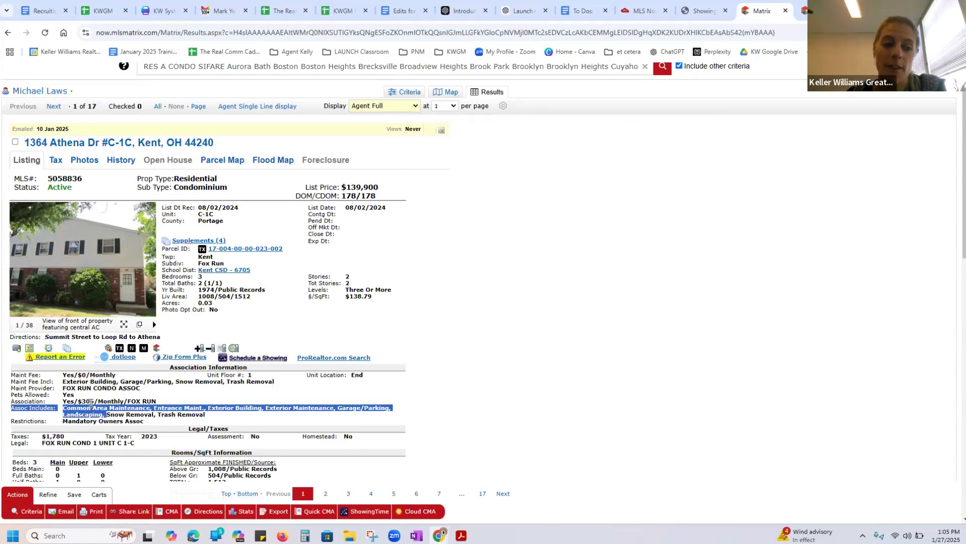
pyautogui.click(149, 403)
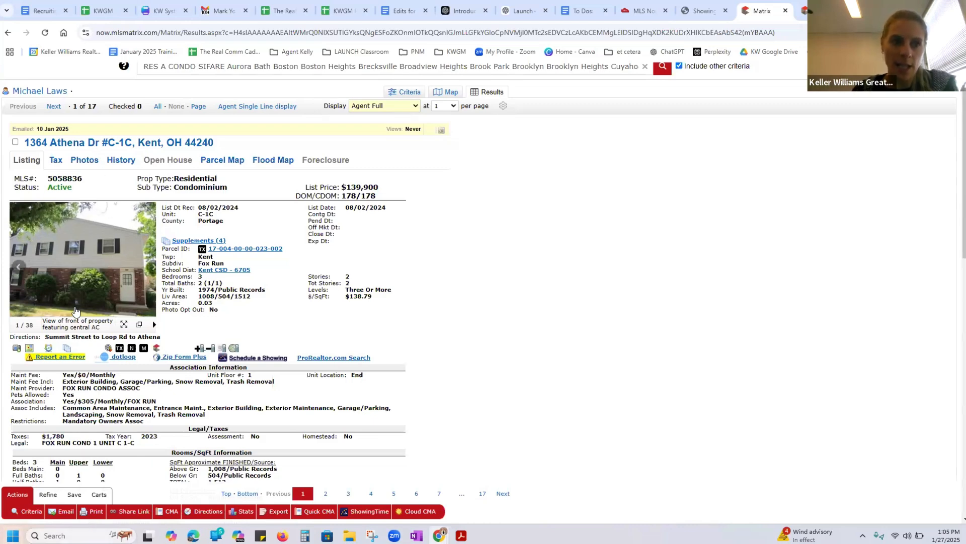
# Start scheduling a showing for the Kent condominium and review its appointment type in the listing details
pyautogui.click(263, 359)
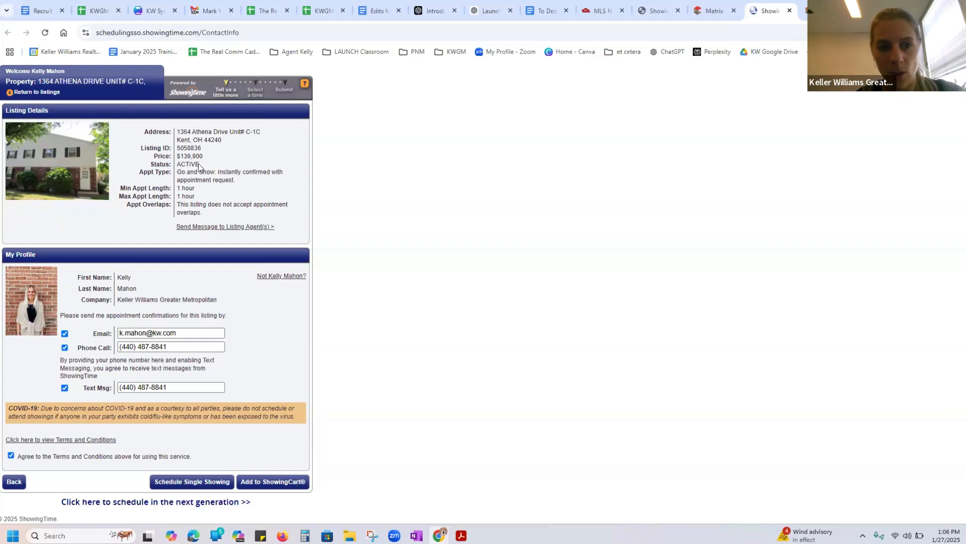
pyautogui.moveTo(154, 171); pyautogui.dragTo(209, 164)
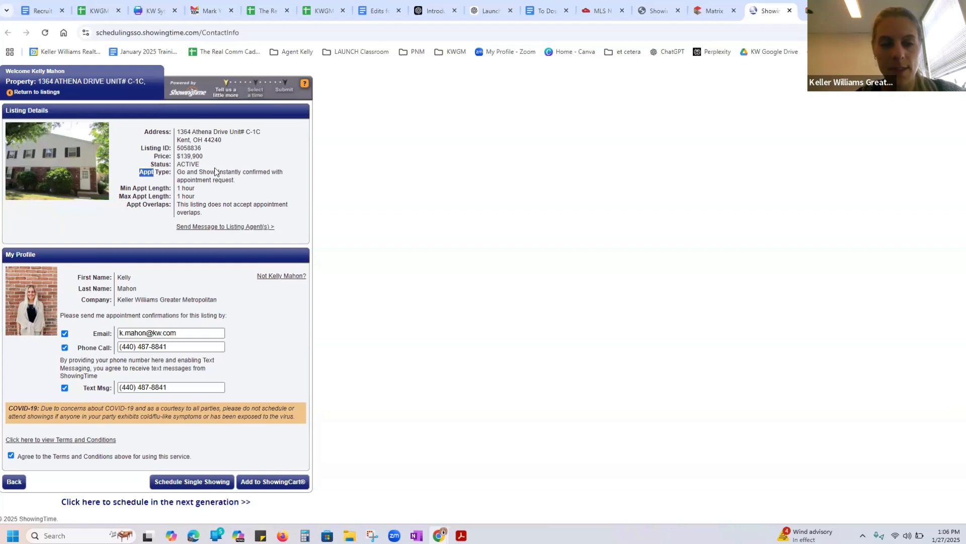
pyautogui.click(223, 176)
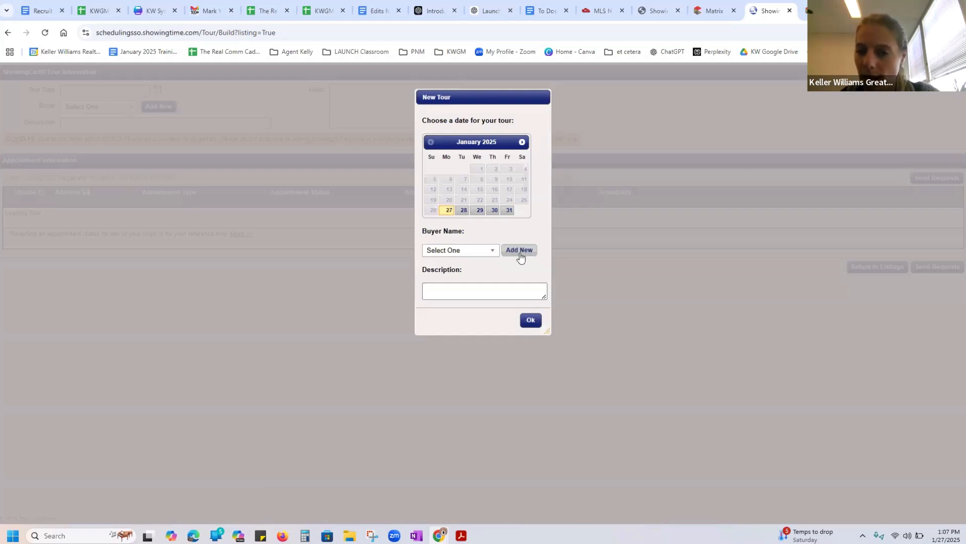
# Create a new ShowingCart tour dated 1/27/2025 with the description "showing tour example" and no buyer selected
pyautogui.click(476, 251)
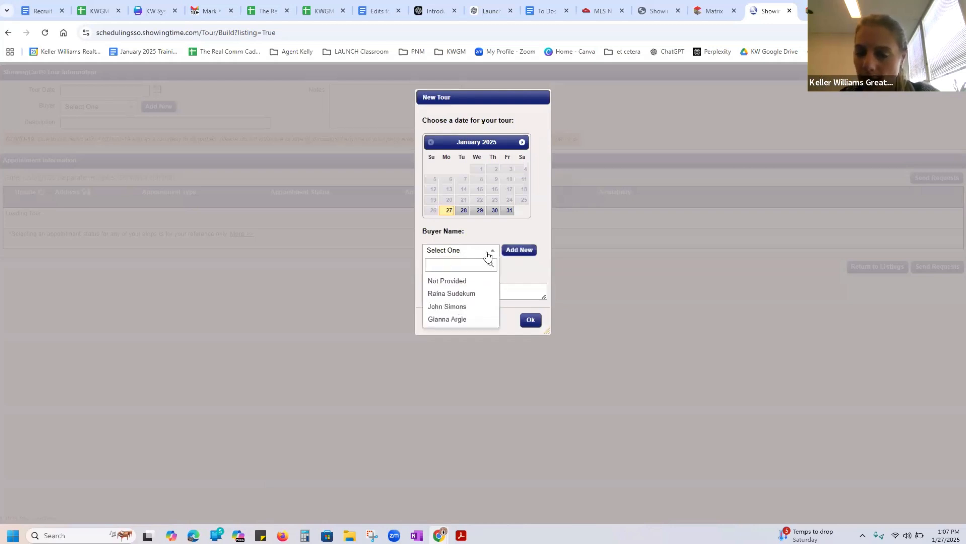
pyautogui.click(522, 254)
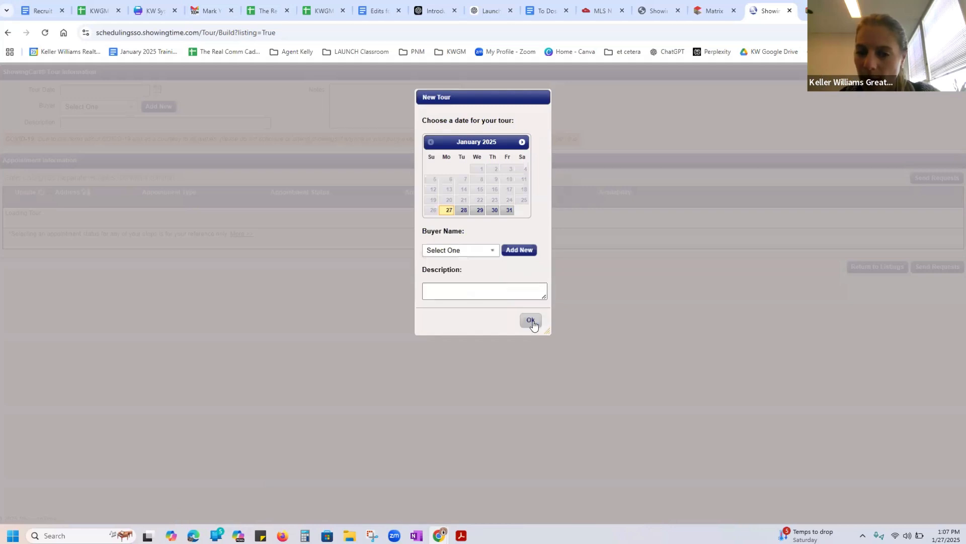
pyautogui.click(530, 319)
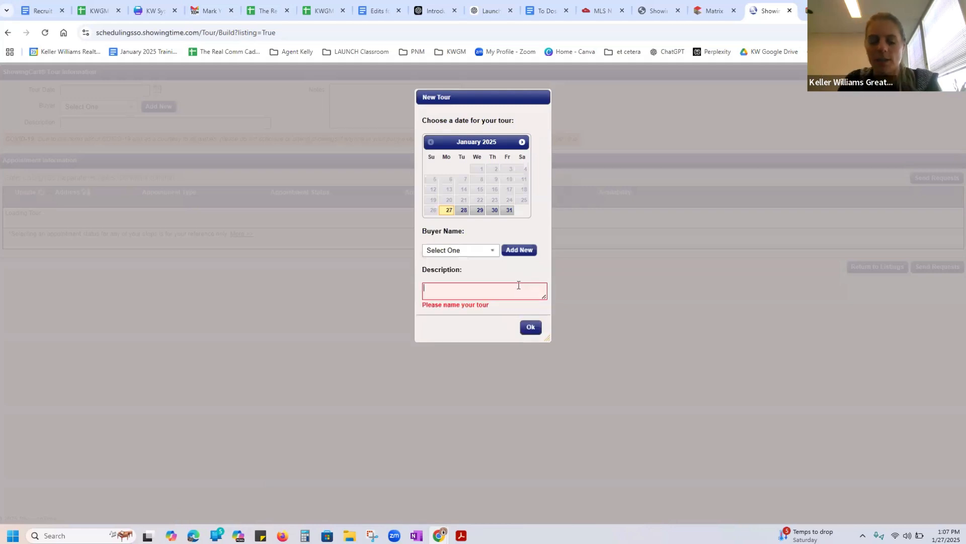
pyautogui.write('show')
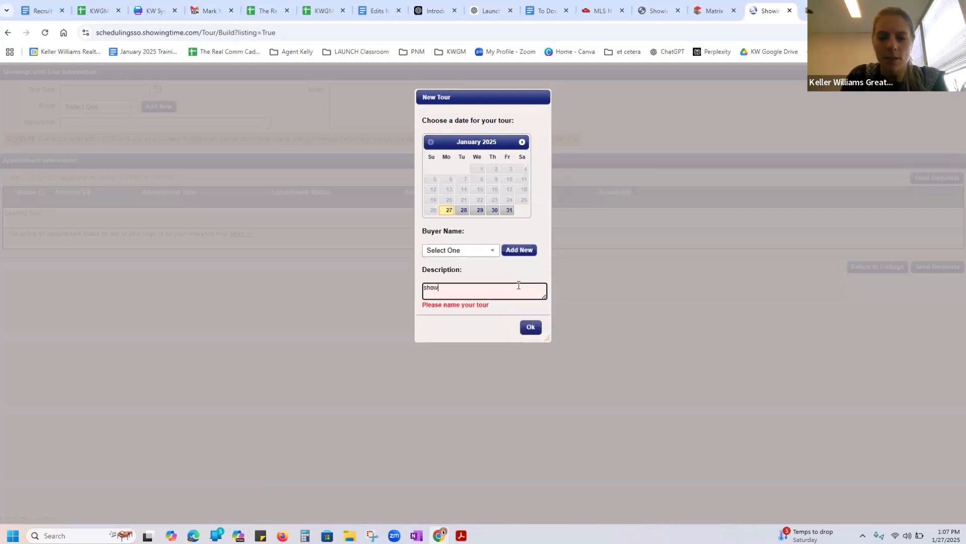
pyautogui.write('ing to')
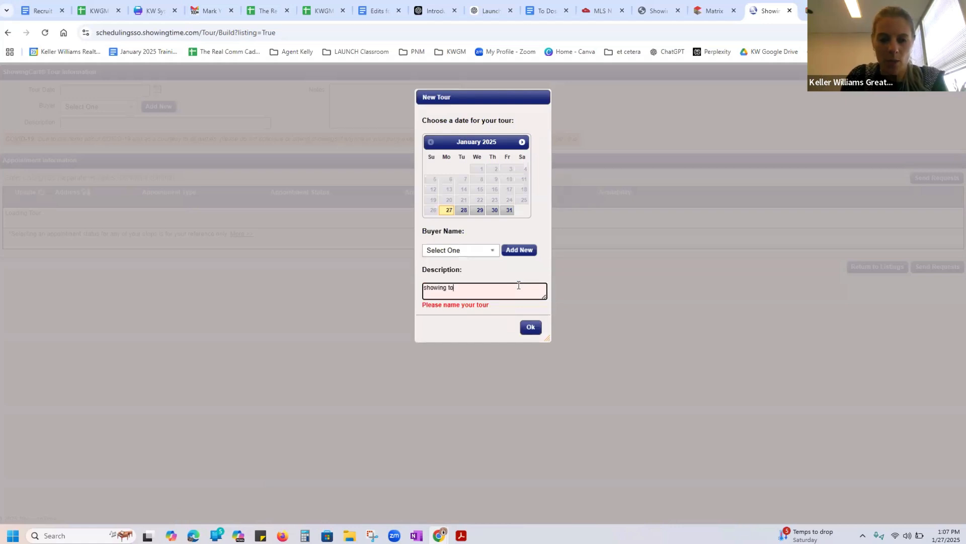
pyautogui.write('ur example')
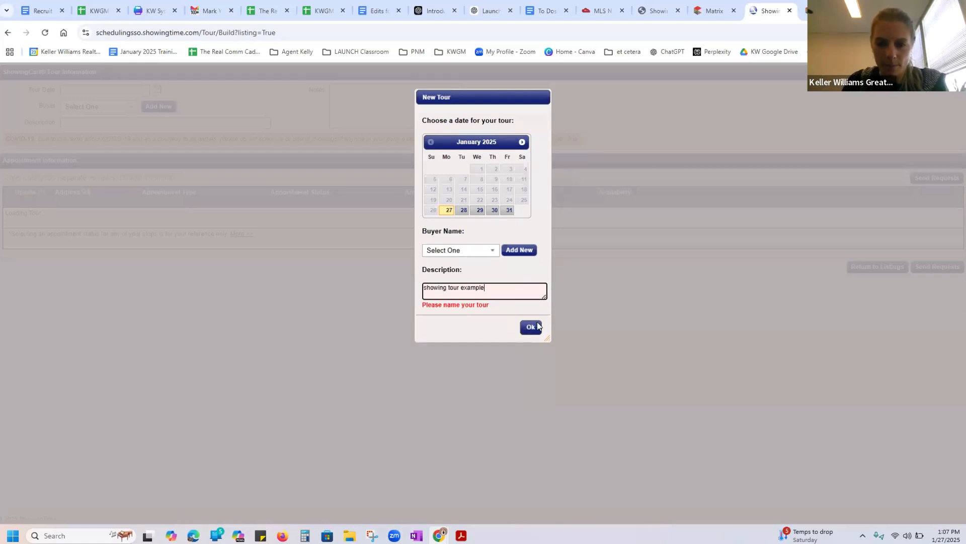
pyautogui.click(536, 328)
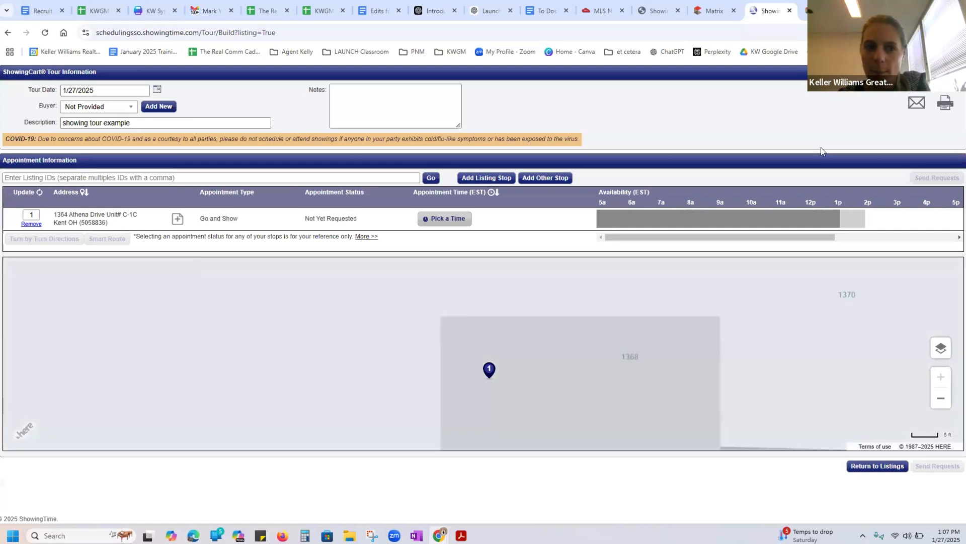
# Add the next Matrix listing, the North Royalton condominium, to the 1/27/2025 "showing tour example" tour and view the route between both stops
pyautogui.click(721, 15)
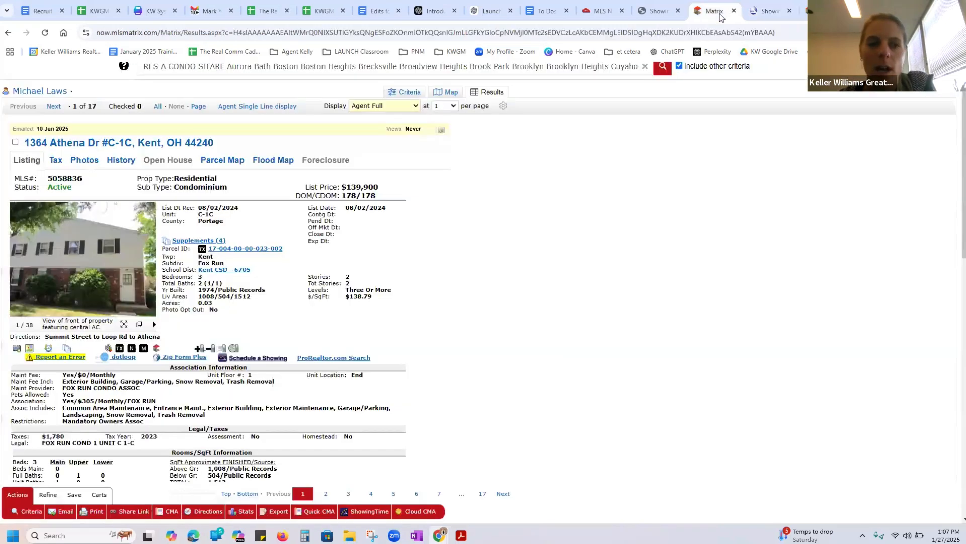
pyautogui.click(56, 105)
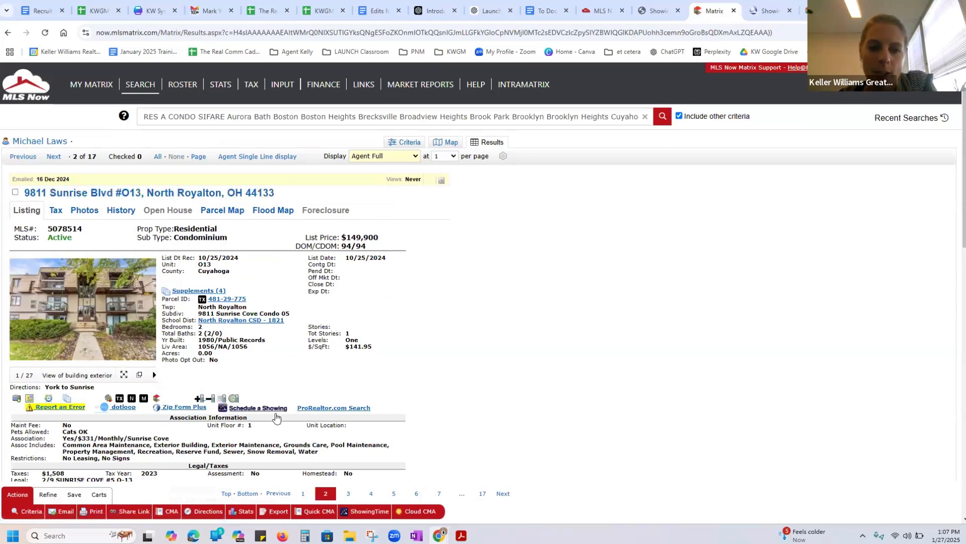
pyautogui.click(273, 410)
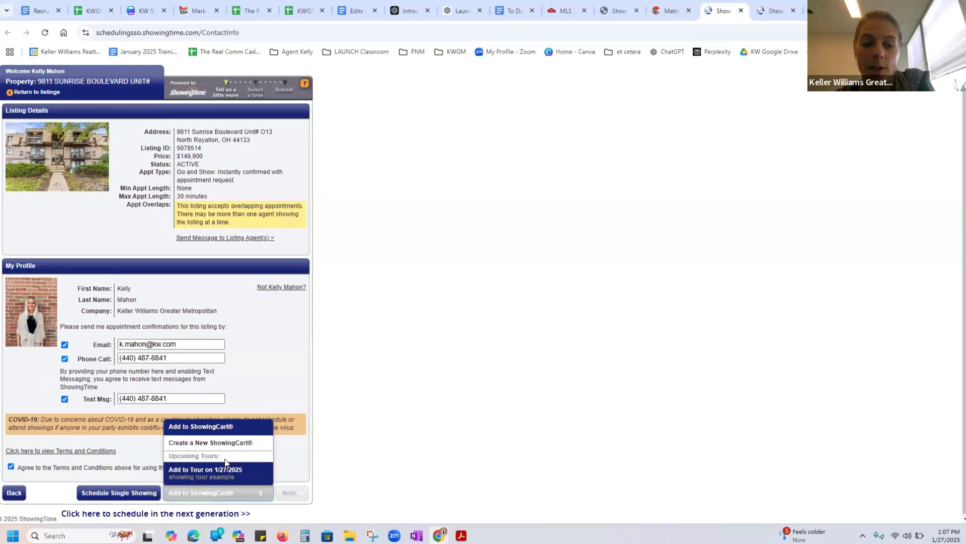
pyautogui.click(225, 464)
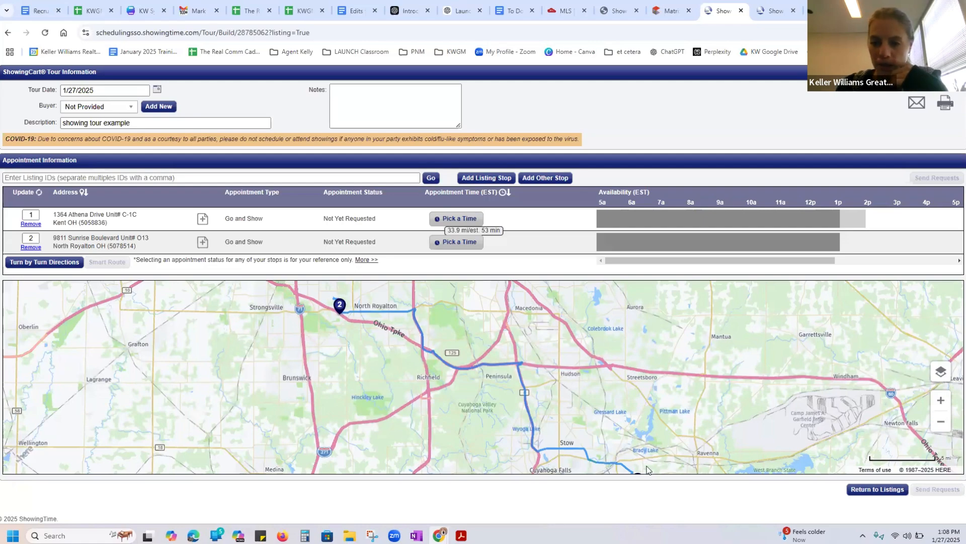
pyautogui.click(940, 421)
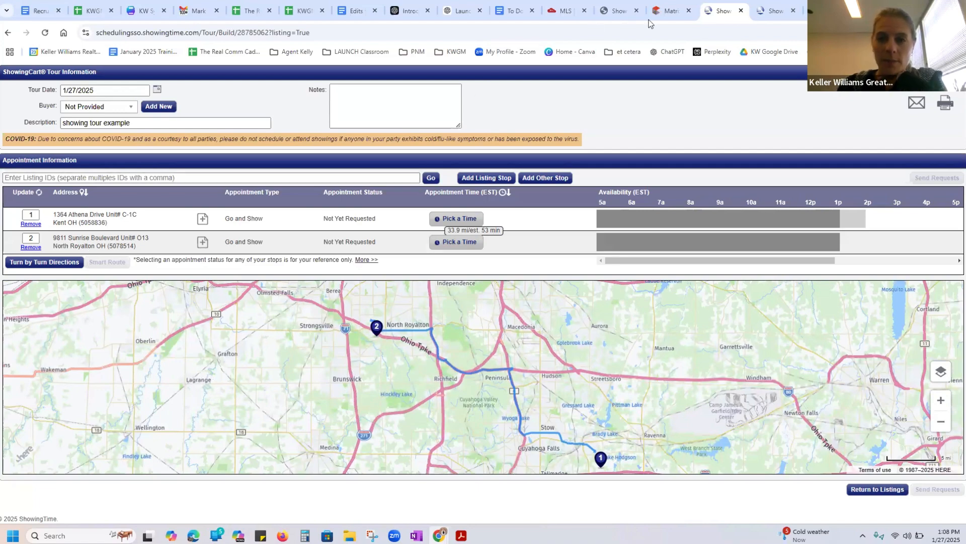
# Add the next Matrix listing, the Parma condominium, to the 1/27/2025 "showing tour example" tour and view the route across all three stops
pyautogui.moveTo(665, 11)
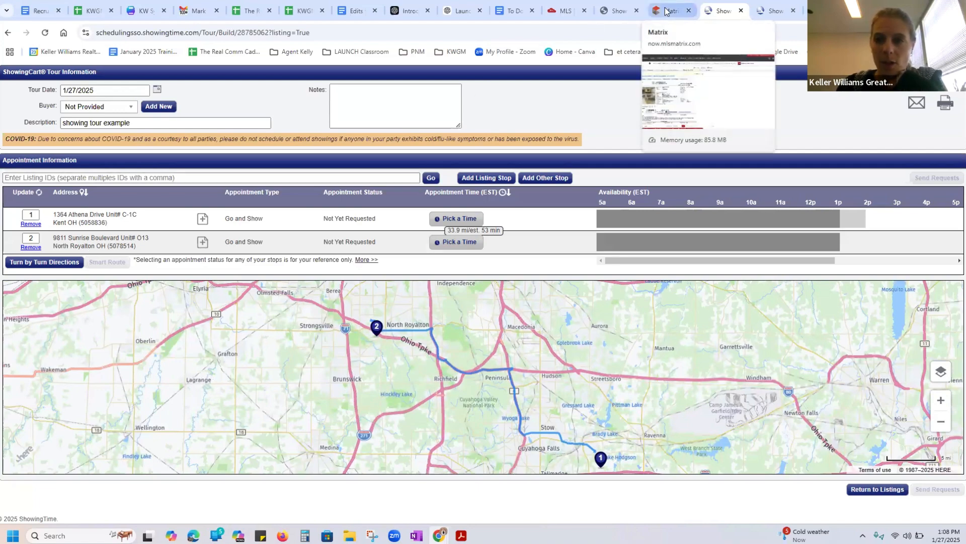
pyautogui.click(666, 11)
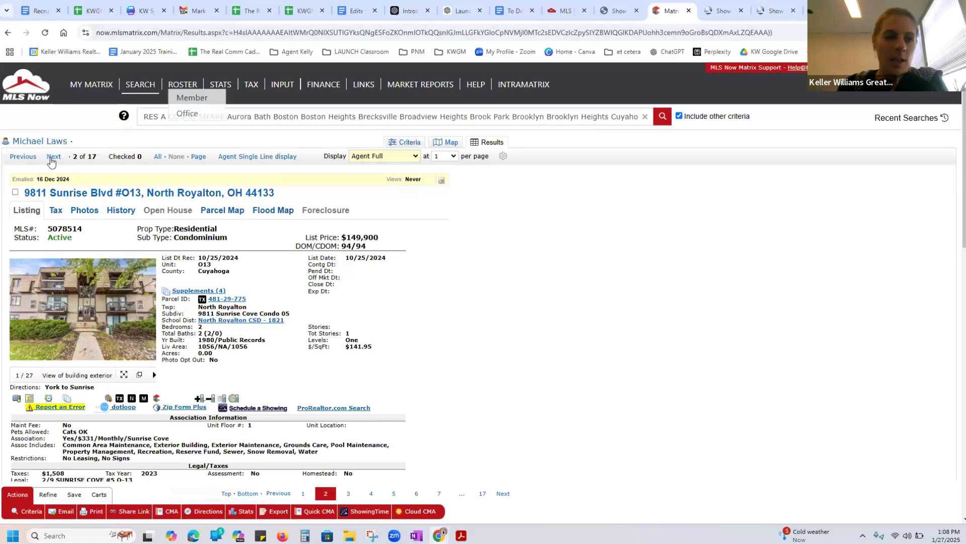
pyautogui.click(53, 157)
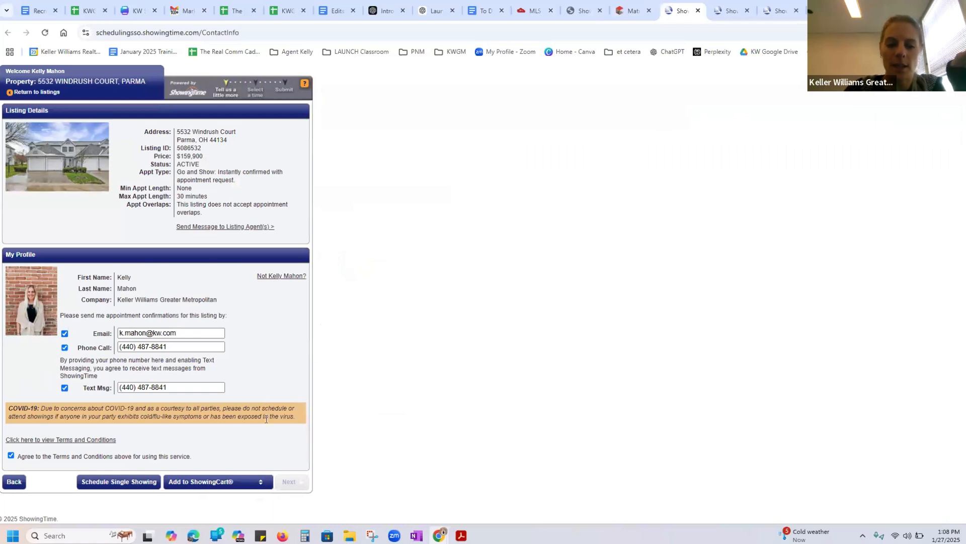
pyautogui.click(250, 481)
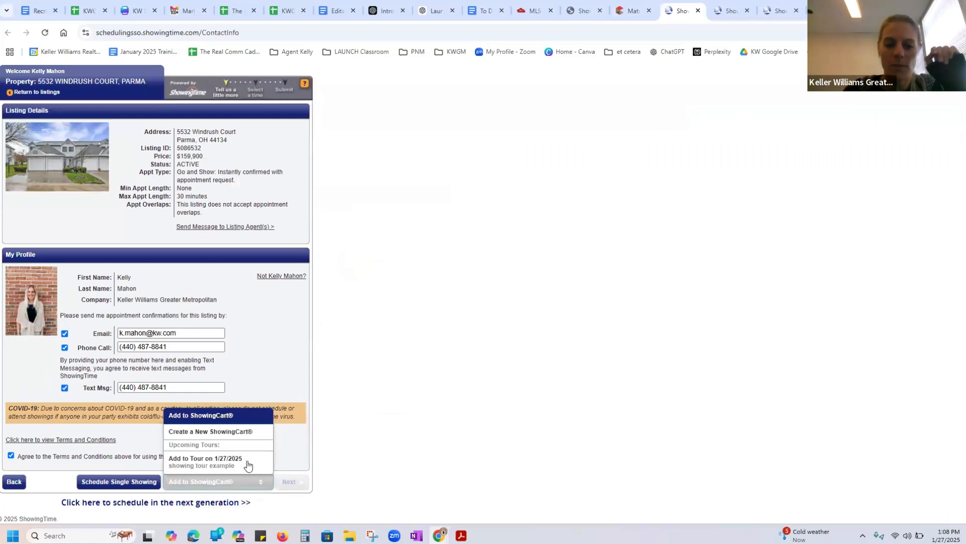
pyautogui.click(246, 462)
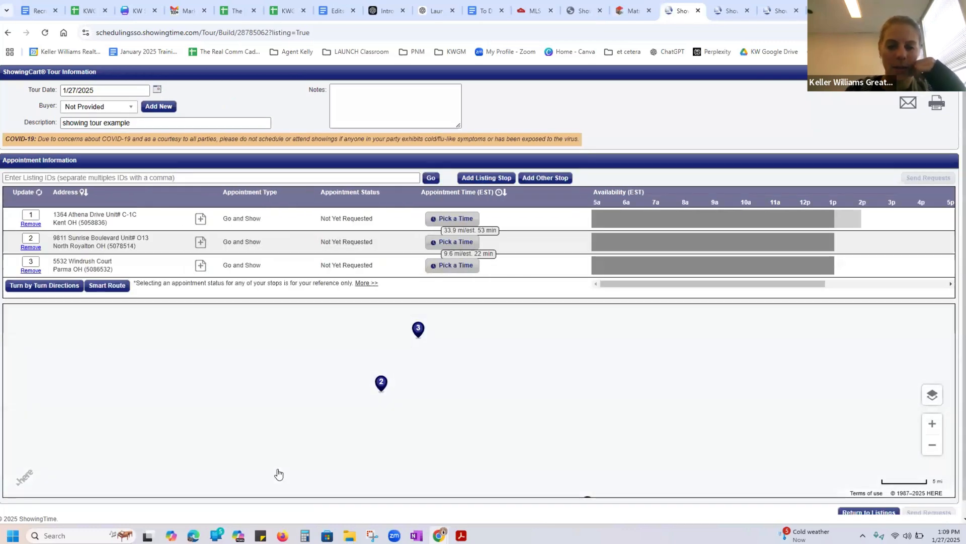
pyautogui.click(930, 446)
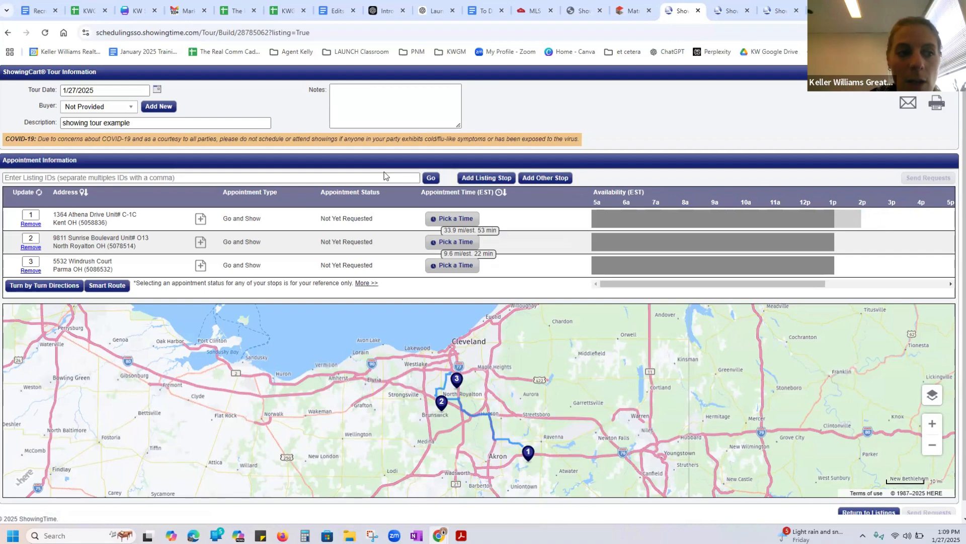
# Run Smart Route on the three tour stops and view the whole route on the map
pyautogui.click(302, 183)
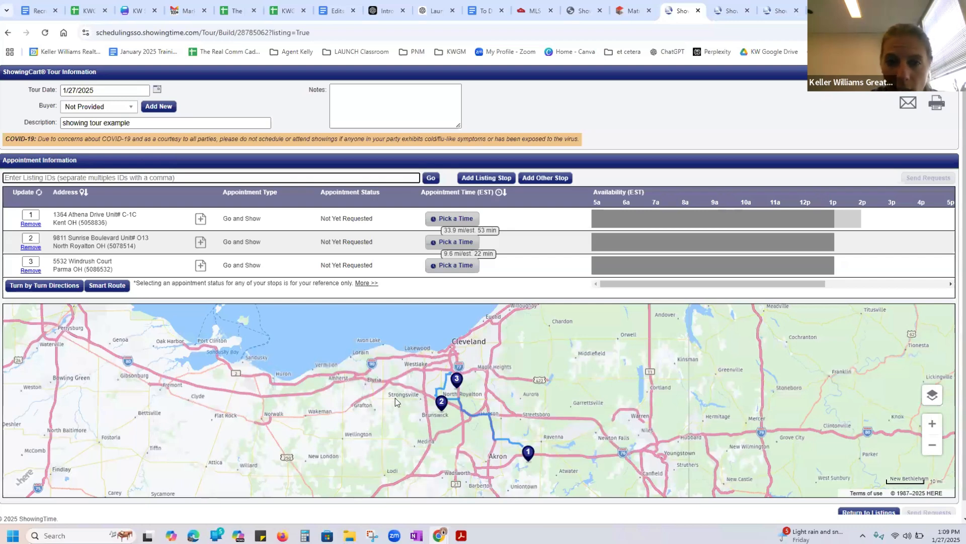
pyautogui.click(126, 286)
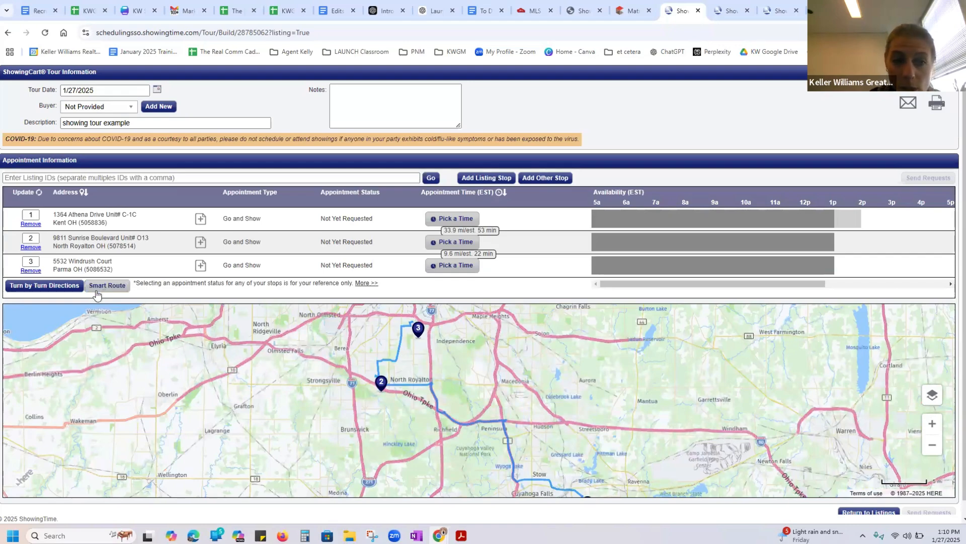
pyautogui.click(933, 445)
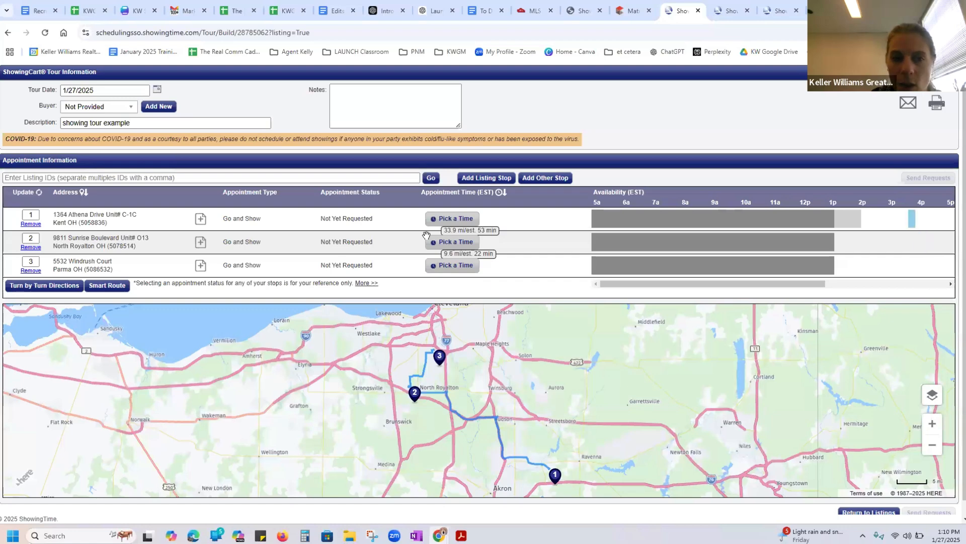
# Open a 2:30 PM showing for the Kent stop, agree to the buyer representation reminder, and close the appointment form without saving
pyautogui.click(871, 217)
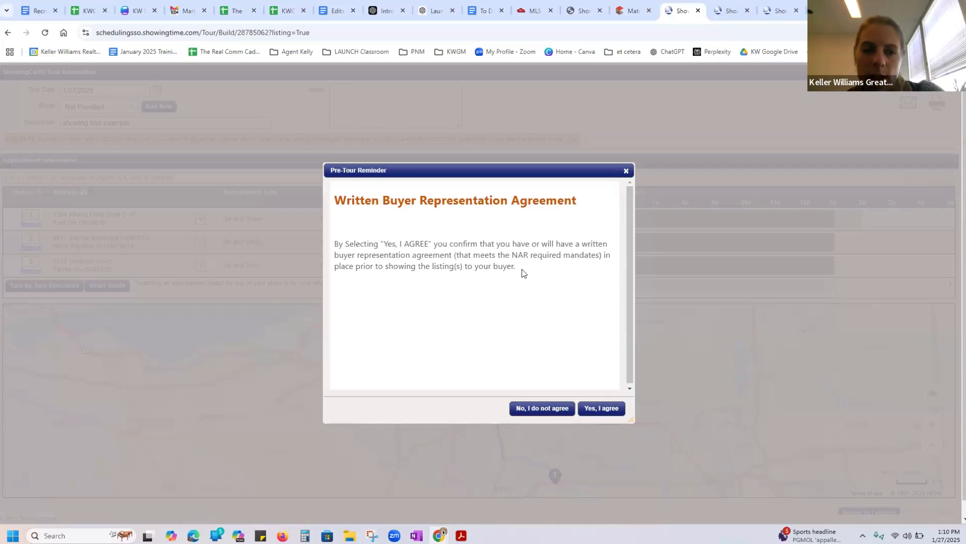
pyautogui.click(596, 409)
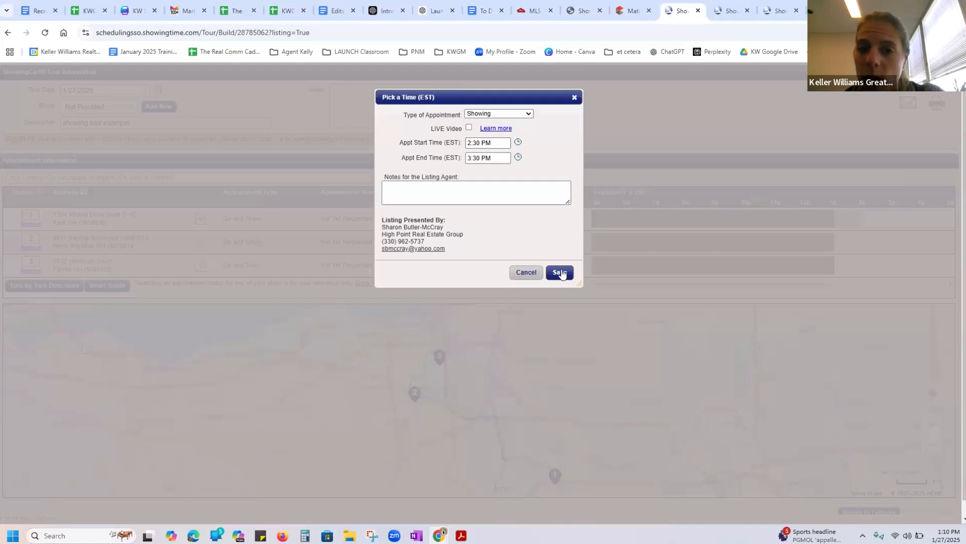
pyautogui.click(583, 98)
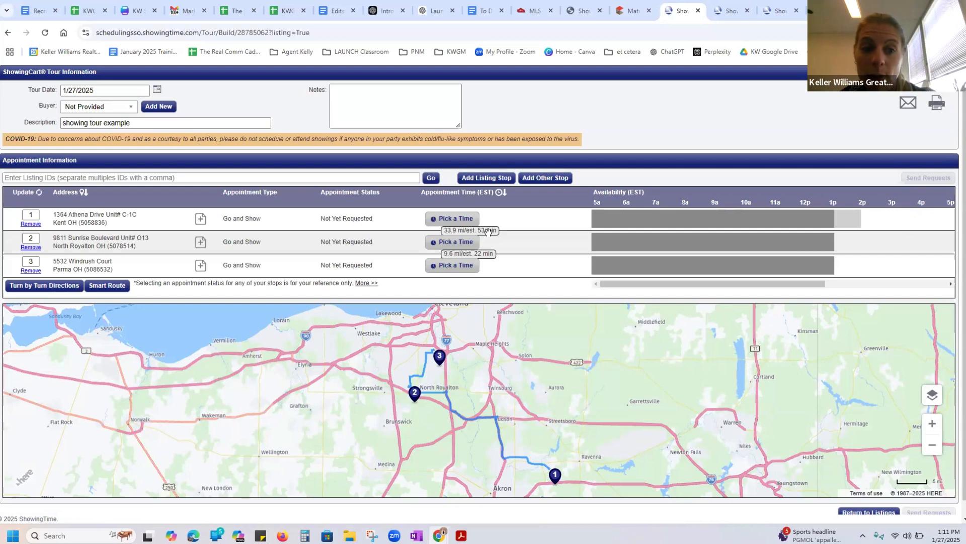
# Set up a North Royalton showing from 4:15 PM to 4:45 PM, agreeing to the buyer representation reminder, and close the form without saving
pyautogui.click(919, 219)
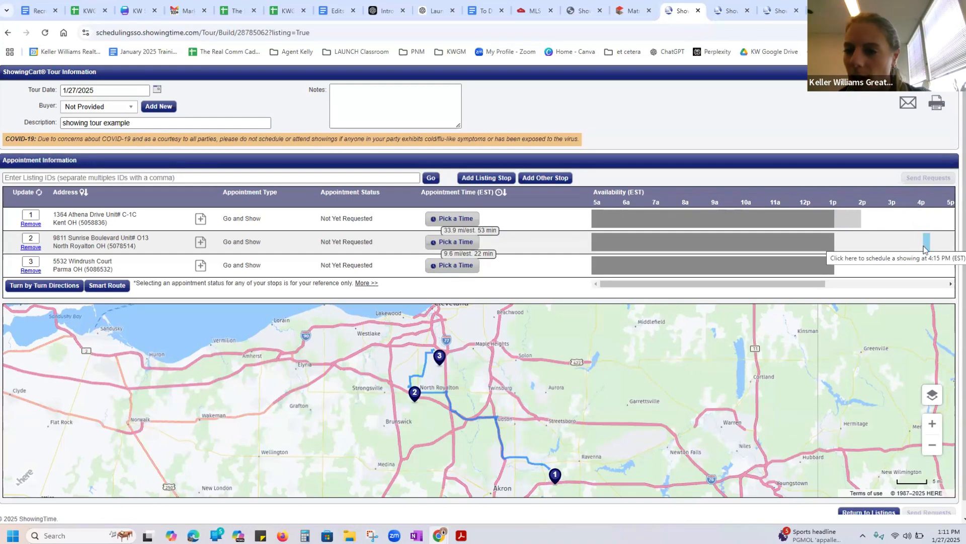
pyautogui.click(925, 248)
pyautogui.click(587, 410)
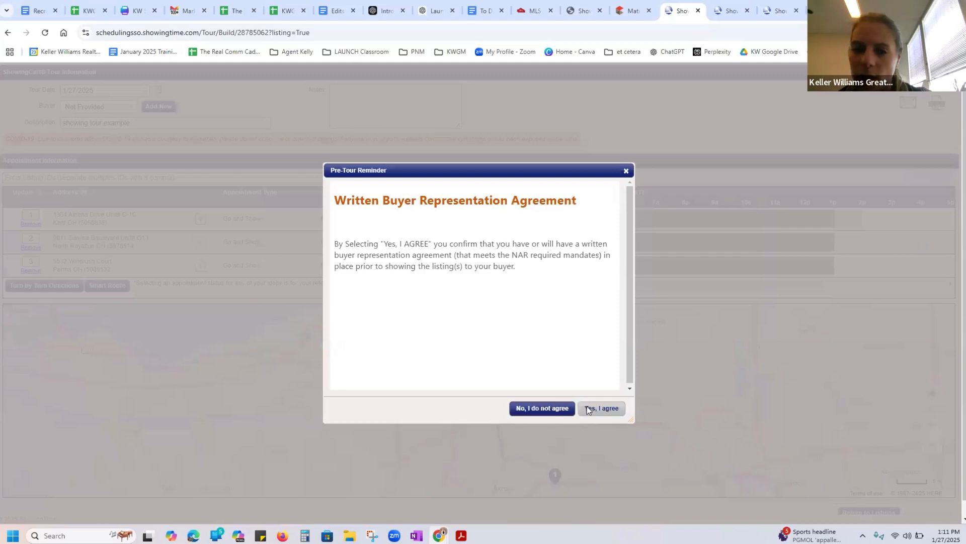
pyautogui.click(481, 157)
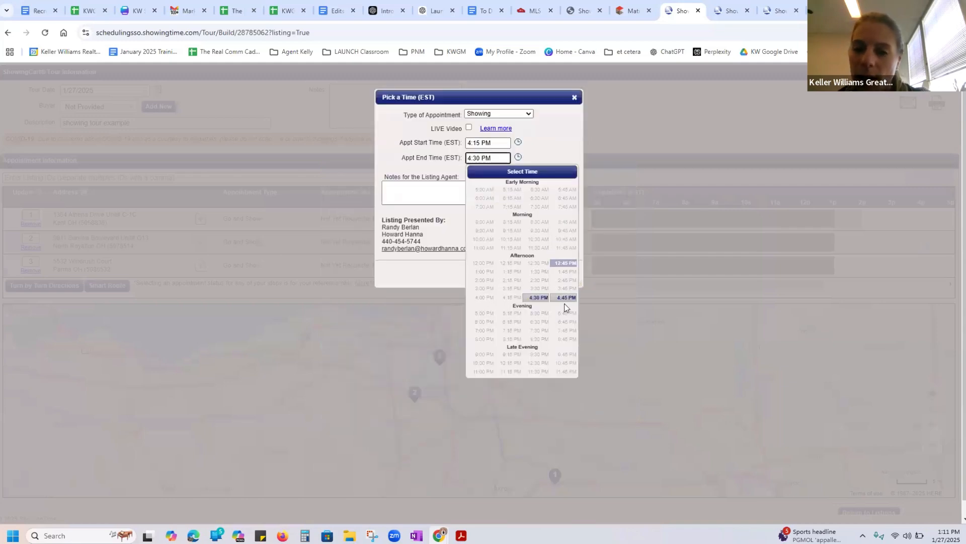
pyautogui.click(563, 298)
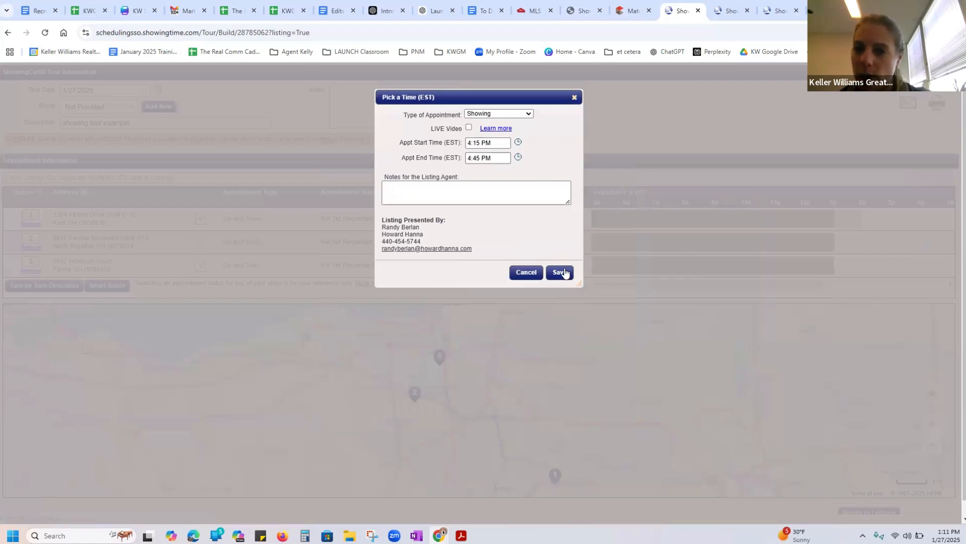
pyautogui.click(574, 97)
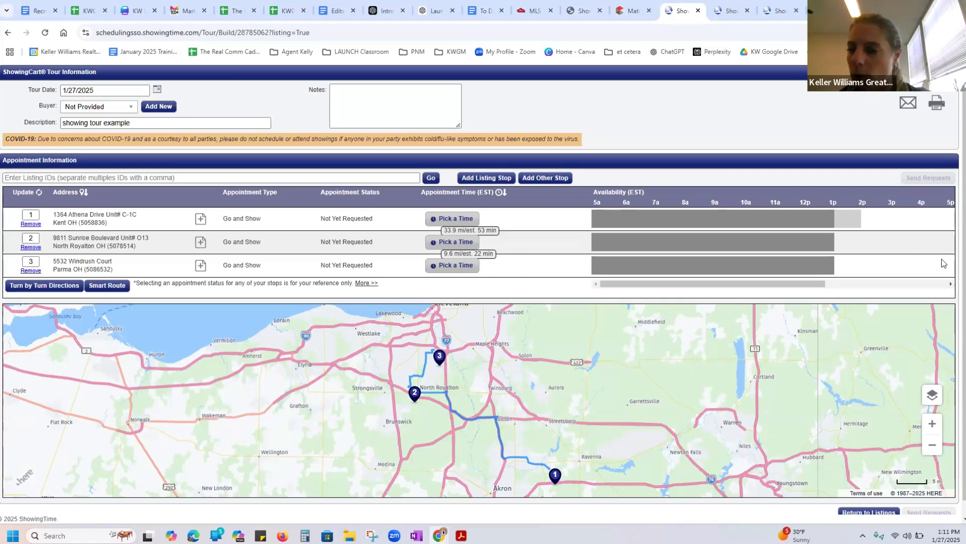
# Set up a Parma showing from 5:30 PM to 6:00 PM, agreeing to the buyer representation reminder, and close the form without saving
pyautogui.moveTo(786, 290); pyautogui.dragTo(812, 286)
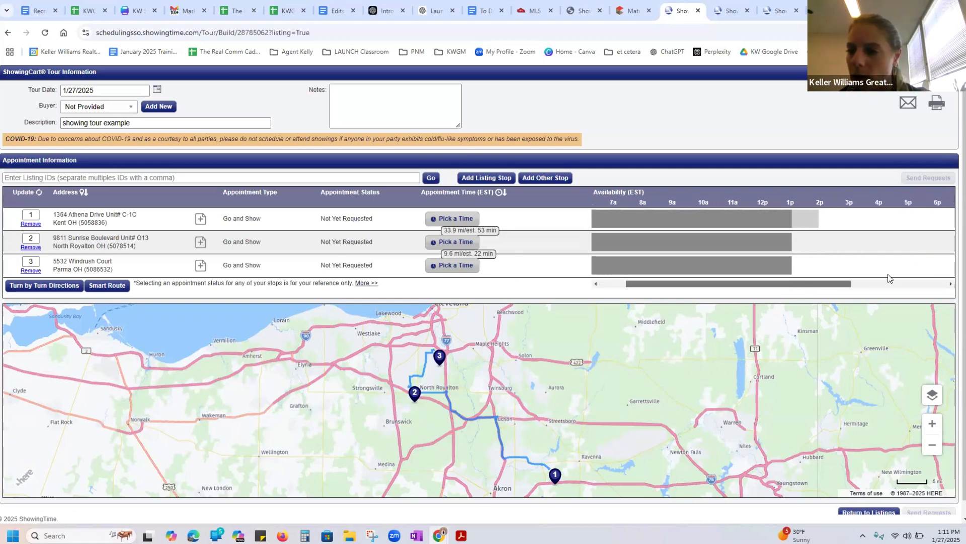
pyautogui.click(918, 272)
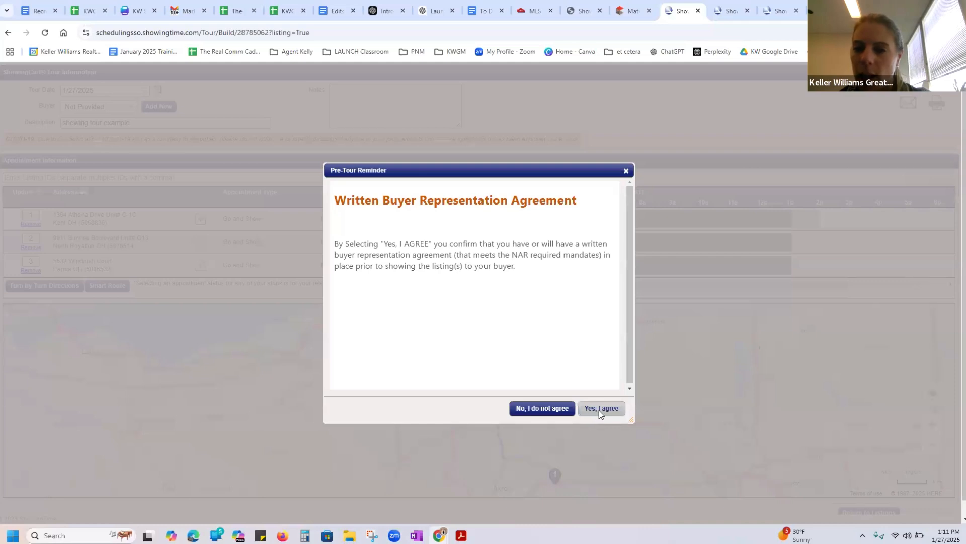
pyautogui.click(599, 408)
pyautogui.click(485, 156)
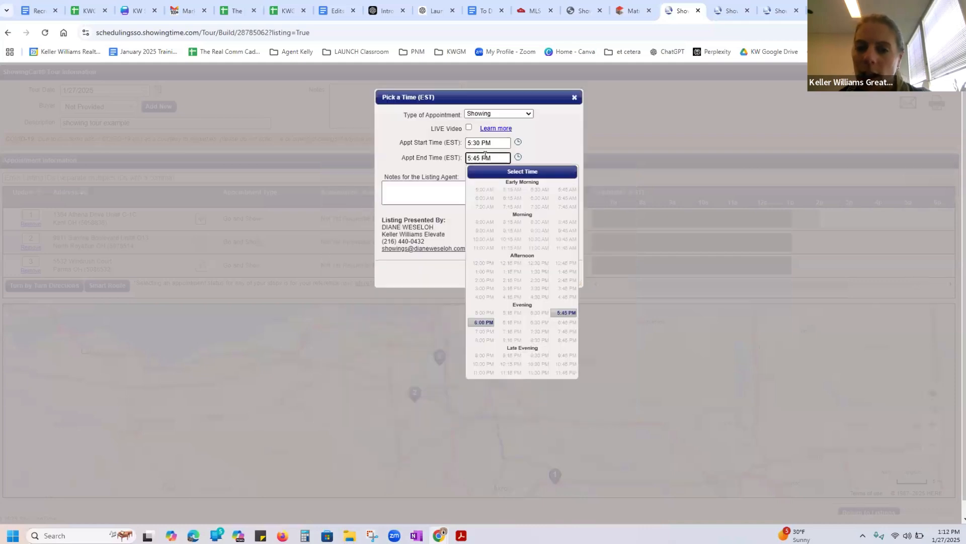
pyautogui.click(477, 323)
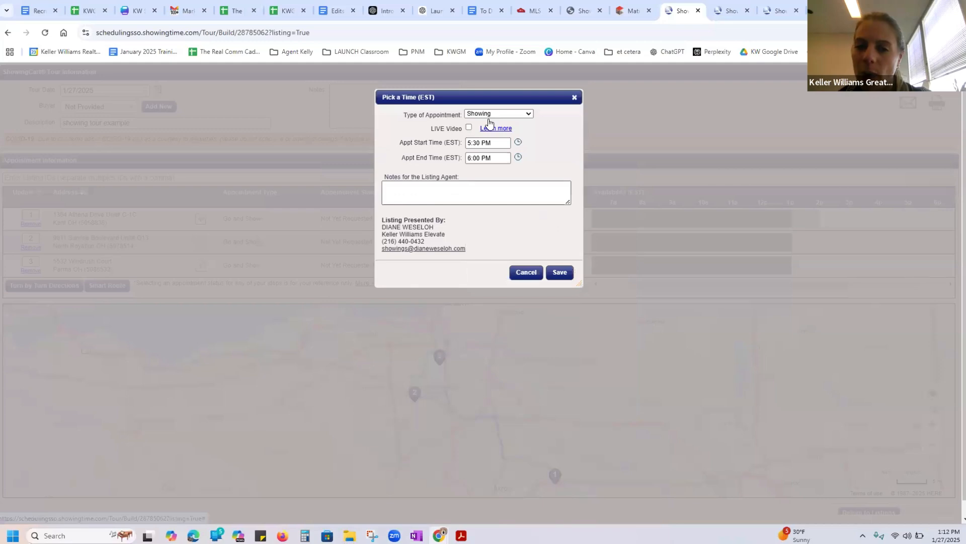
pyautogui.click(499, 154)
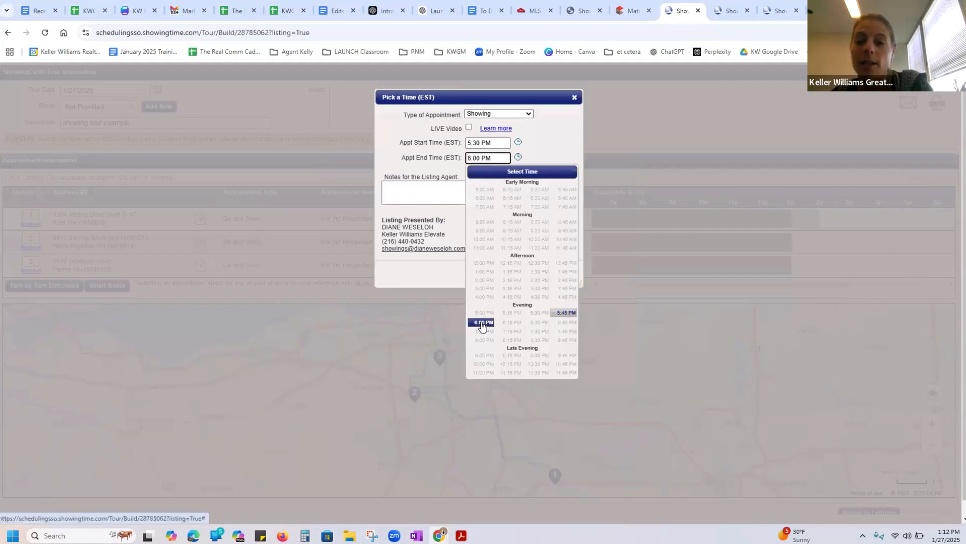
pyautogui.click(481, 324)
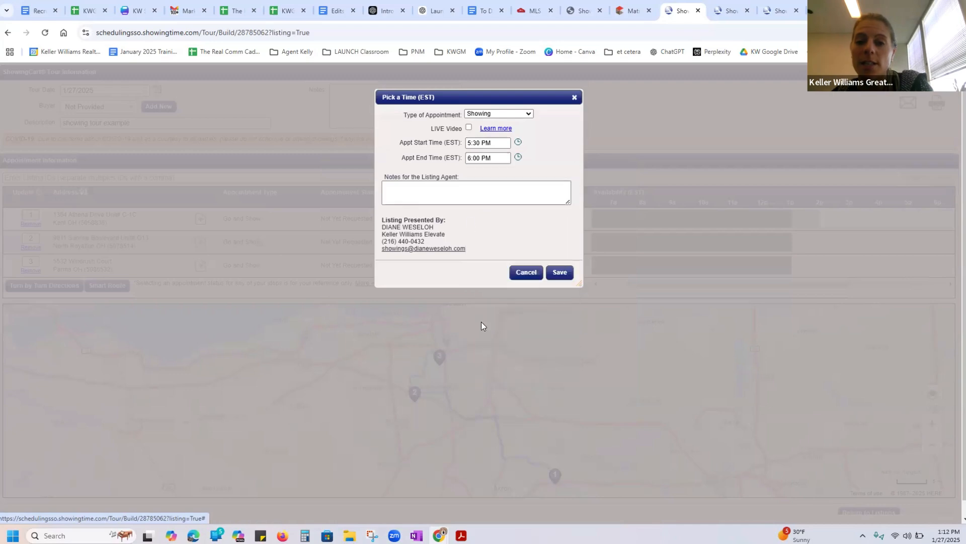
pyautogui.click(494, 158)
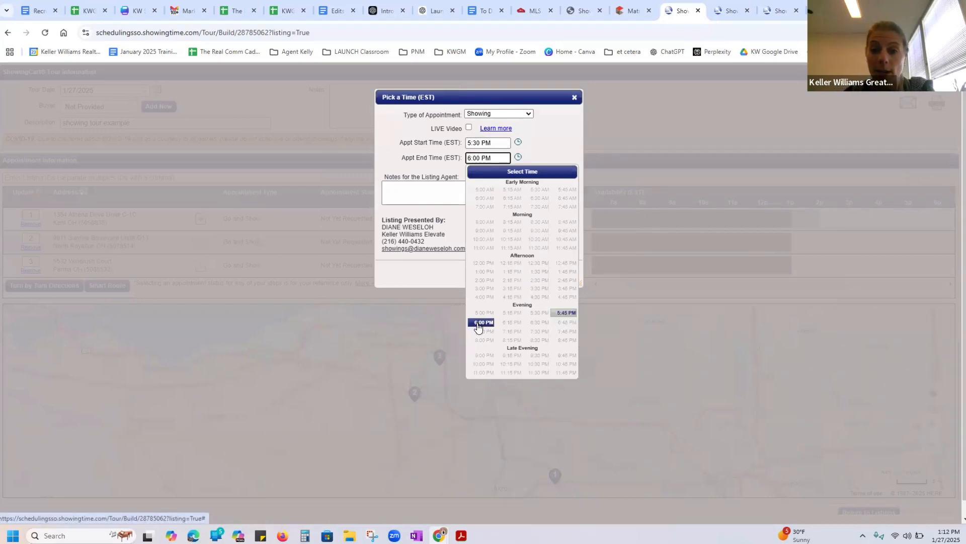
pyautogui.click(565, 145)
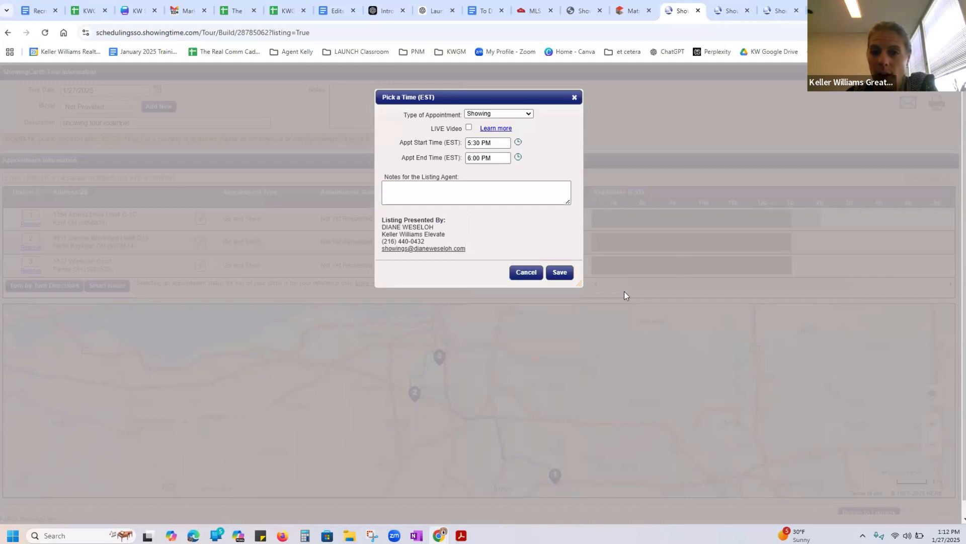
pyautogui.click(574, 98)
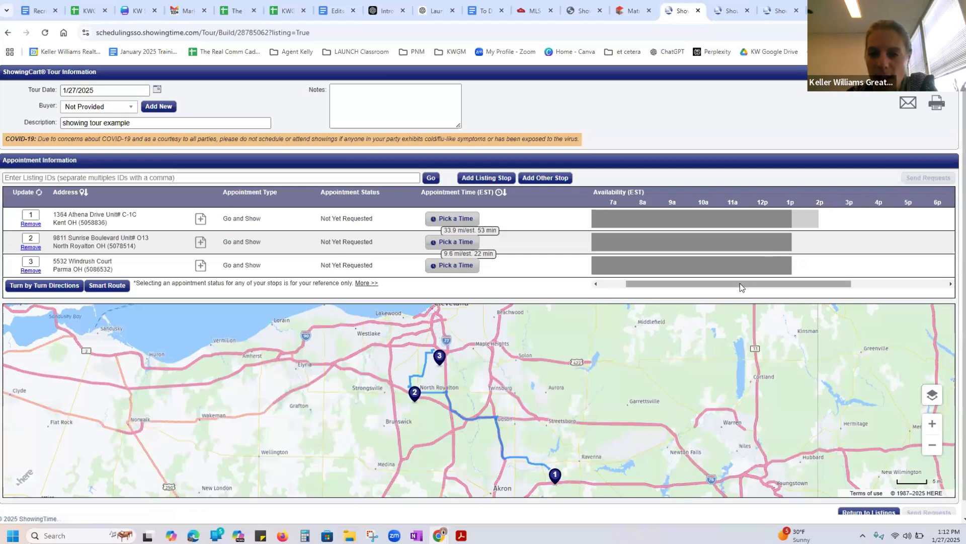
# Examine the evening availability of the three tour stops up to 7 PM
pyautogui.moveTo(740, 283); pyautogui.dragTo(756, 287)
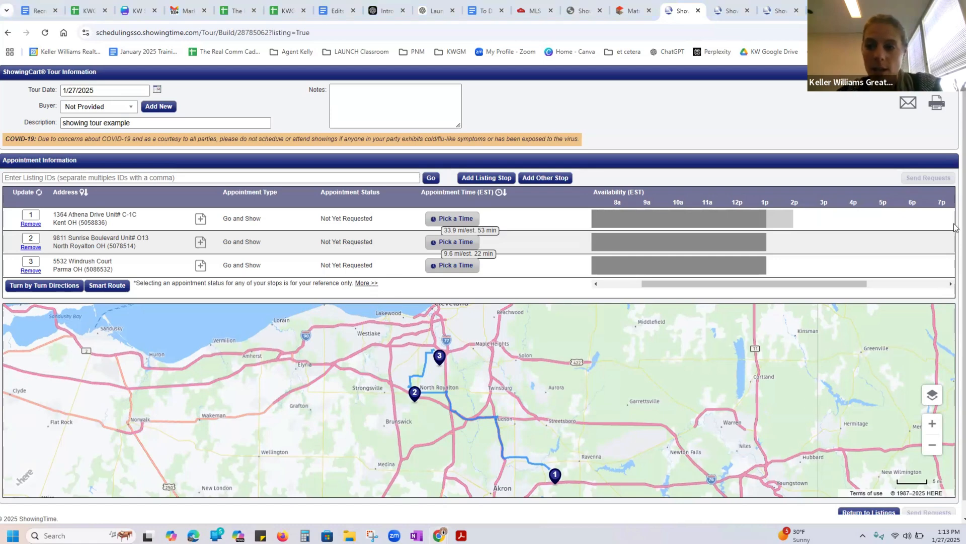
pyautogui.scroll(-1, 957, 266)
pyautogui.scroll(1, 956, 114)
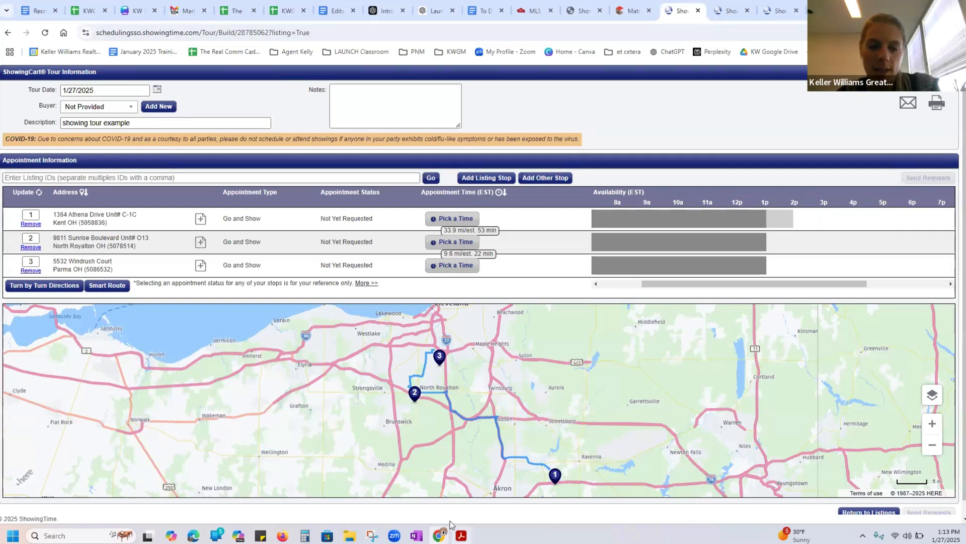
# Close the open ShowingTime tour pages and postpone the profile review reminder on the ShowingTime home page
pyautogui.click(697, 12)
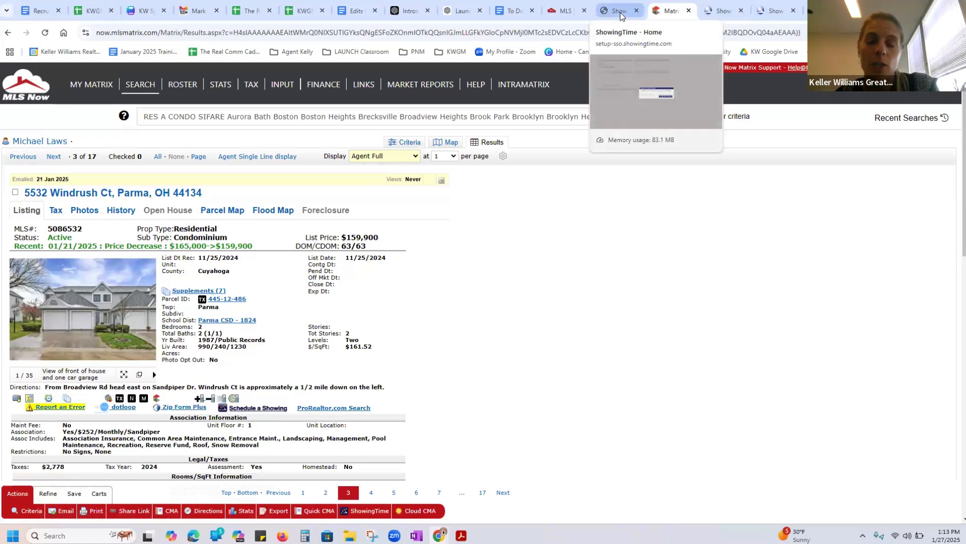
pyautogui.click(743, 11)
pyautogui.click(743, 11)
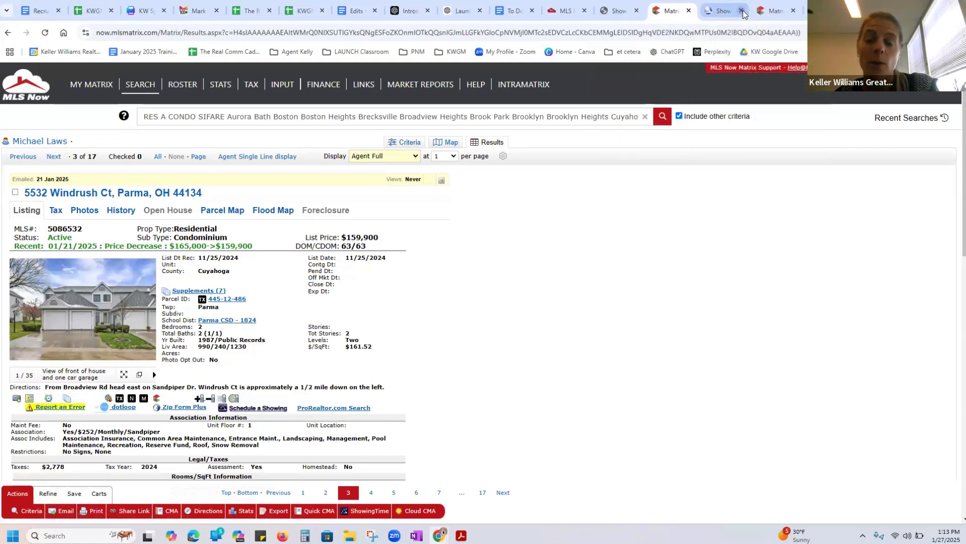
pyautogui.click(614, 9)
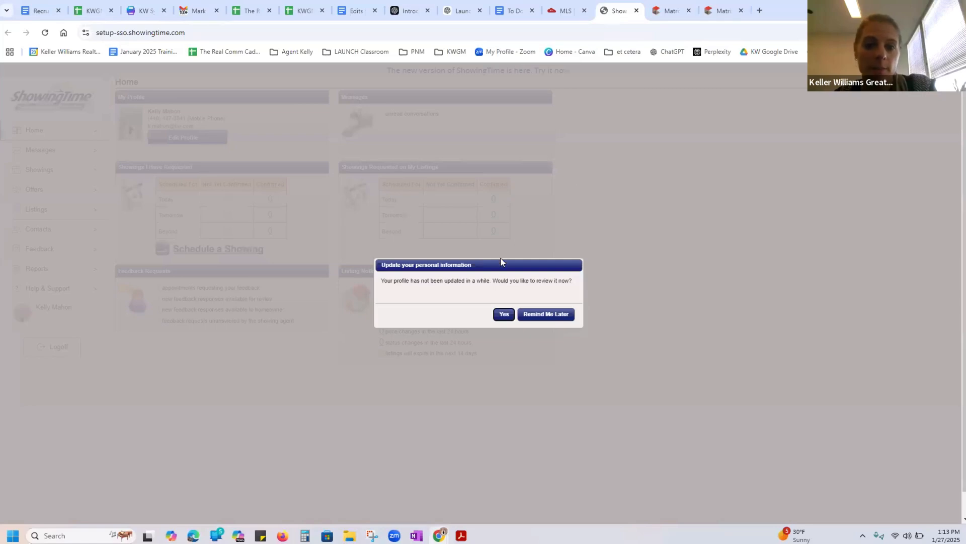
pyautogui.click(564, 319)
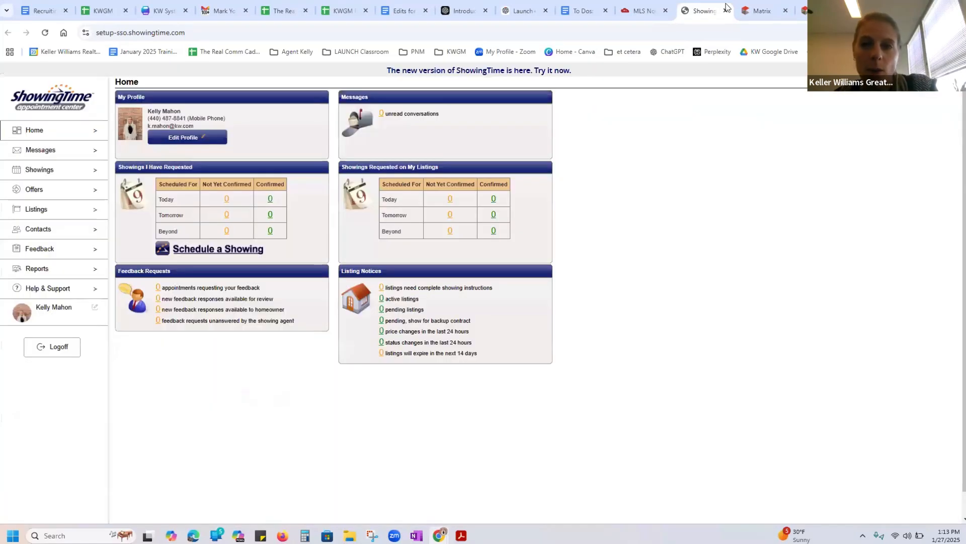
# Return to the MLS Now dashboard and launch ShowingTime from its quick links
pyautogui.click(761, 11)
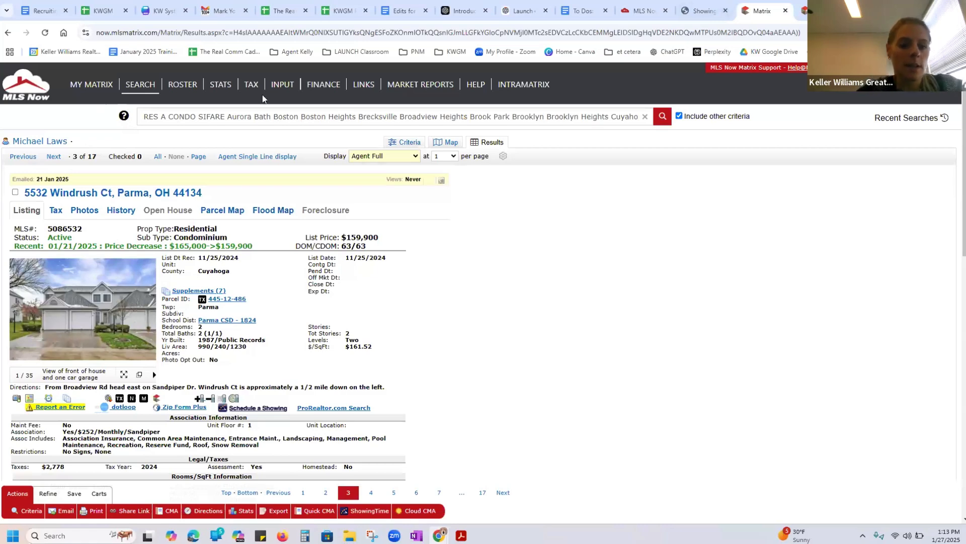
pyautogui.click(646, 13)
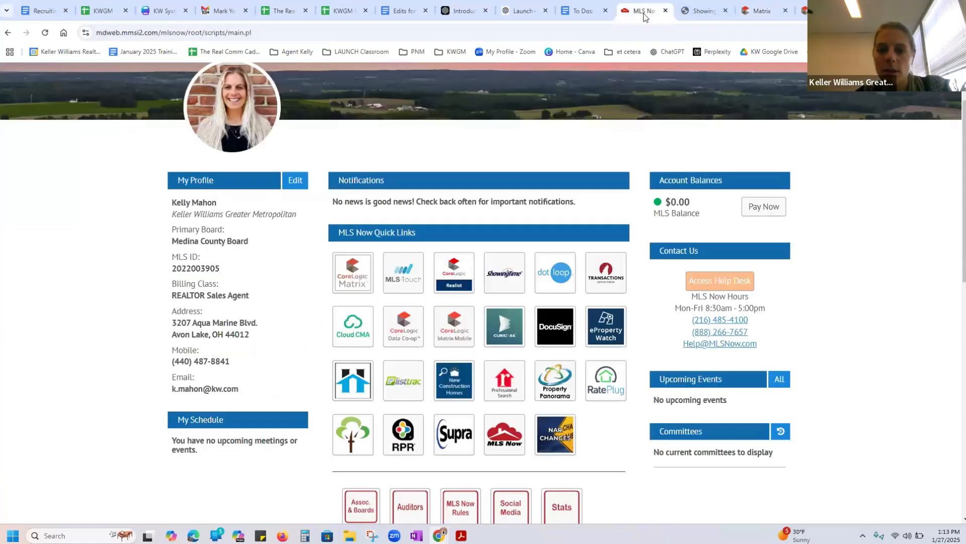
pyautogui.click(510, 265)
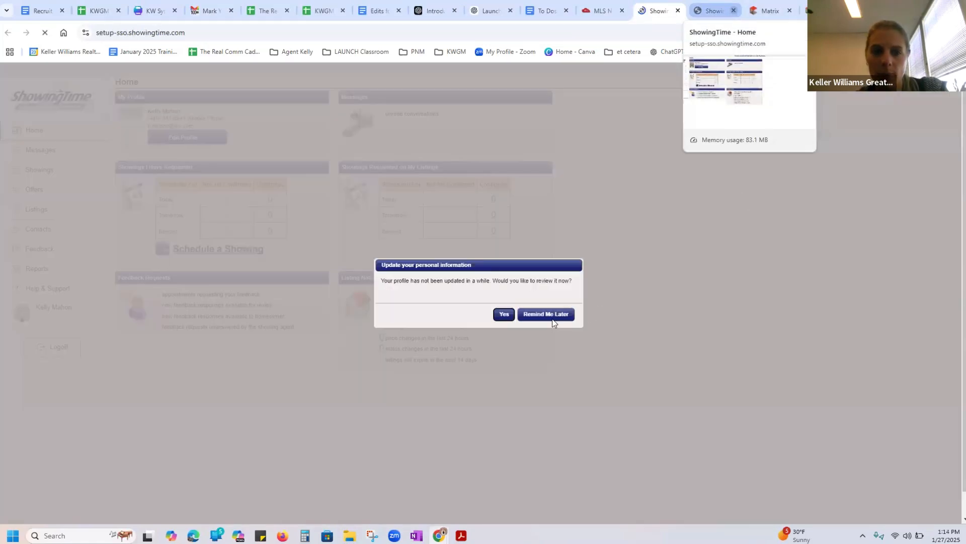
# Postpone the profile review reminder and look over the January 2025 showings calendar
pyautogui.click(551, 317)
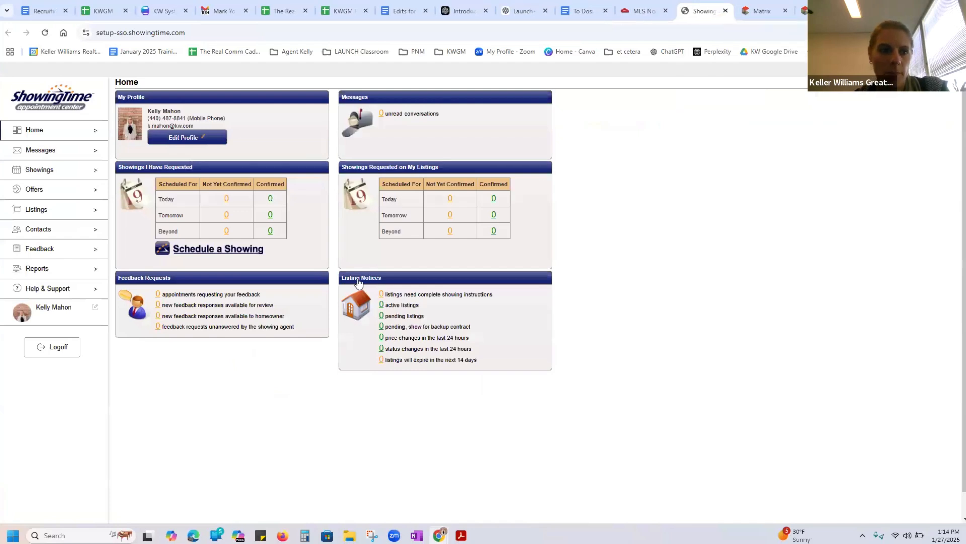
pyautogui.click(35, 171)
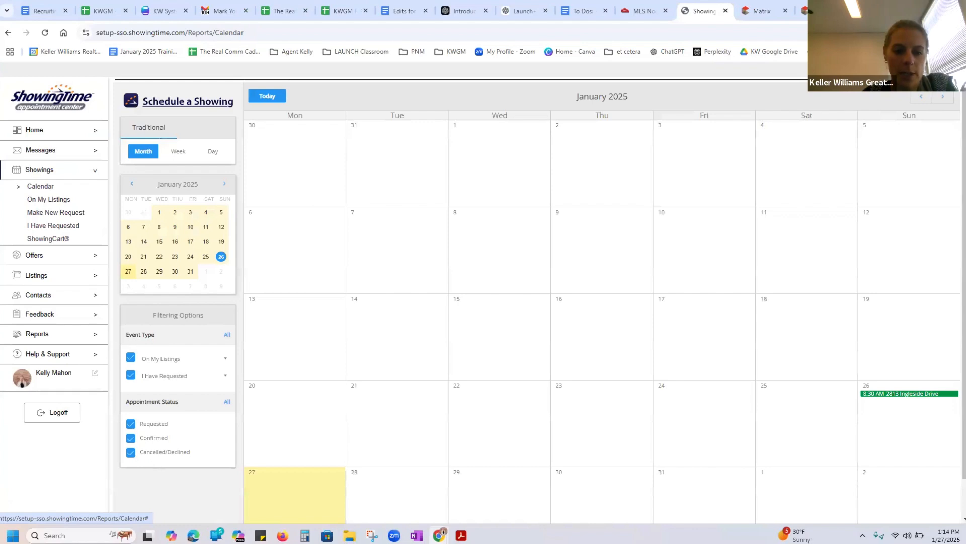
pyautogui.scroll(-1, 956, 267)
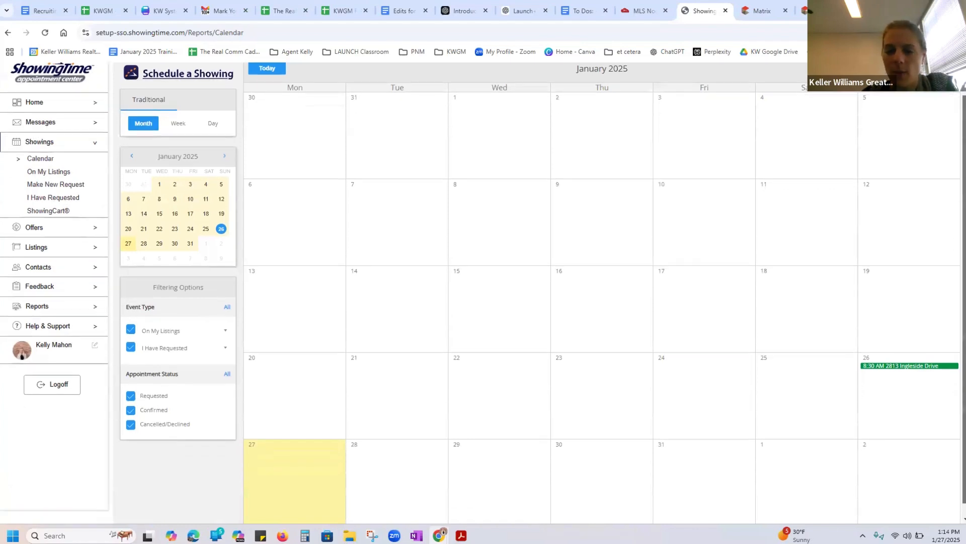
pyautogui.moveTo(964, 294); pyautogui.dragTo(964, 307)
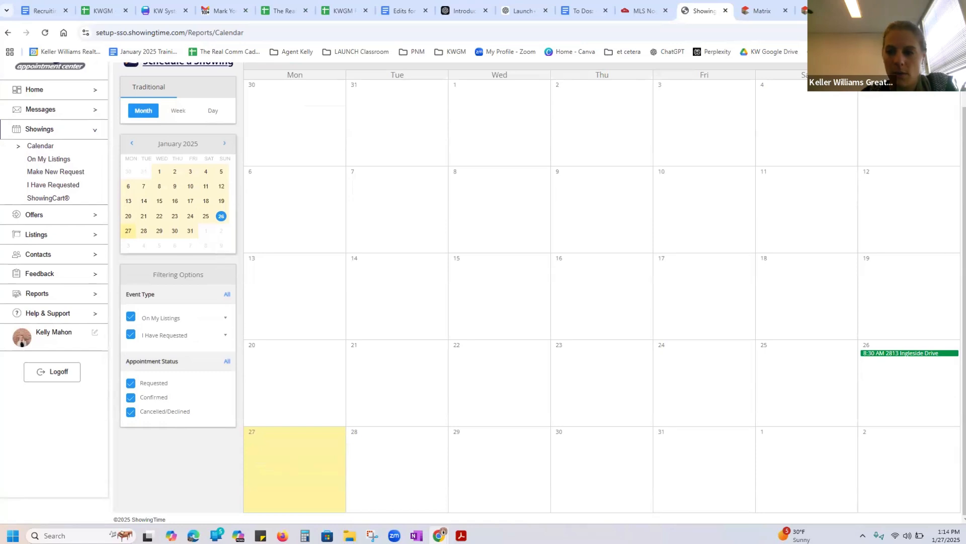
pyautogui.scroll(1, 954, 312)
pyautogui.scroll(1, 955, 317)
pyautogui.scroll(-1, 956, 330)
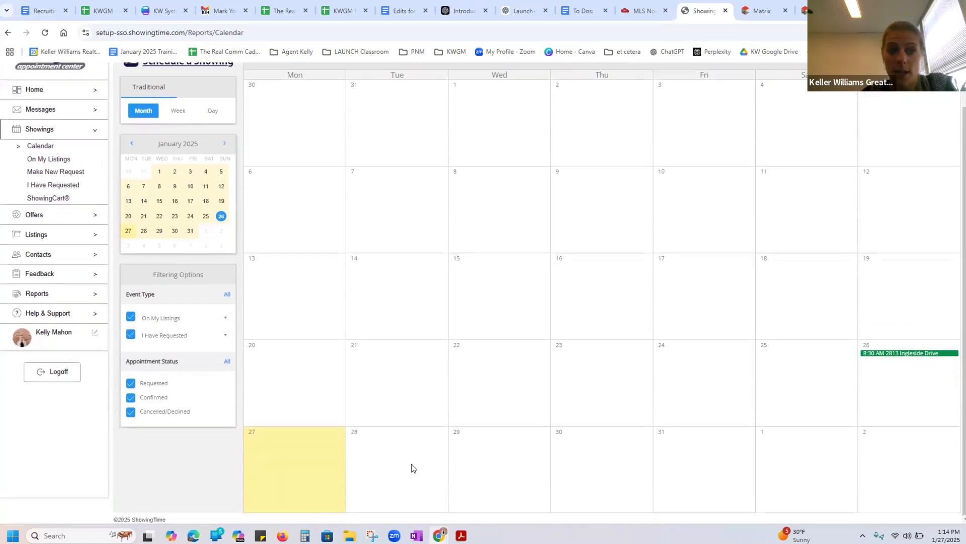
# Open the ShowingCart page and start its guided walkthrough for creating a ShowingCart
pyautogui.click(56, 200)
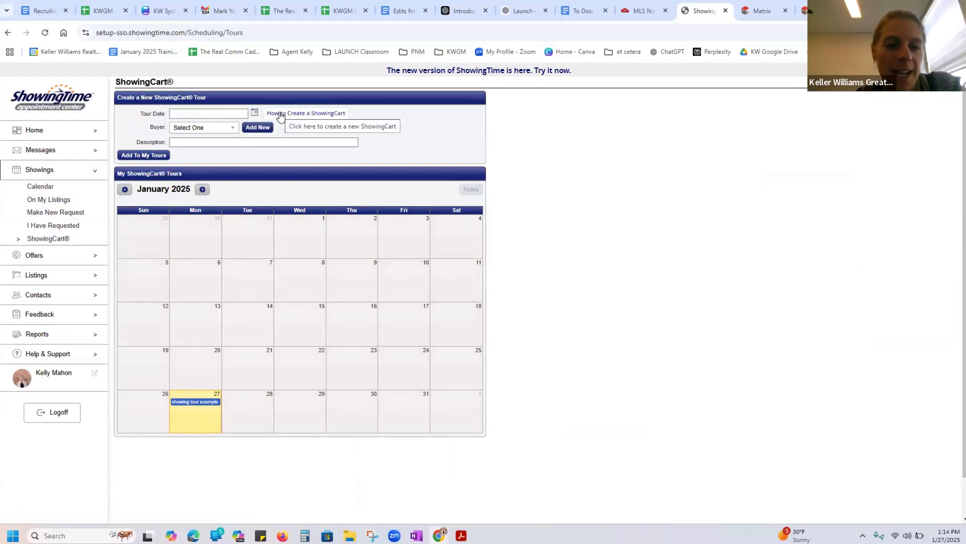
pyautogui.click(280, 115)
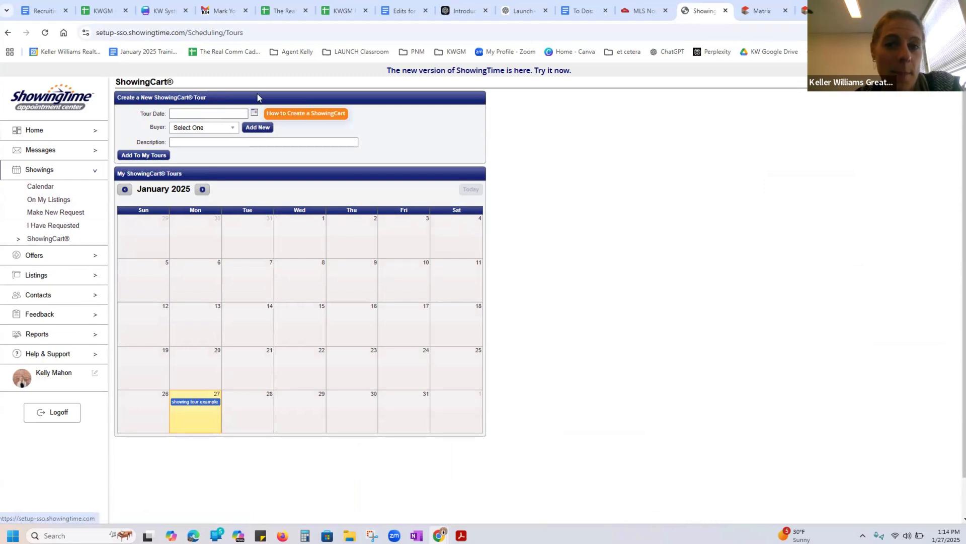
pyautogui.click(289, 117)
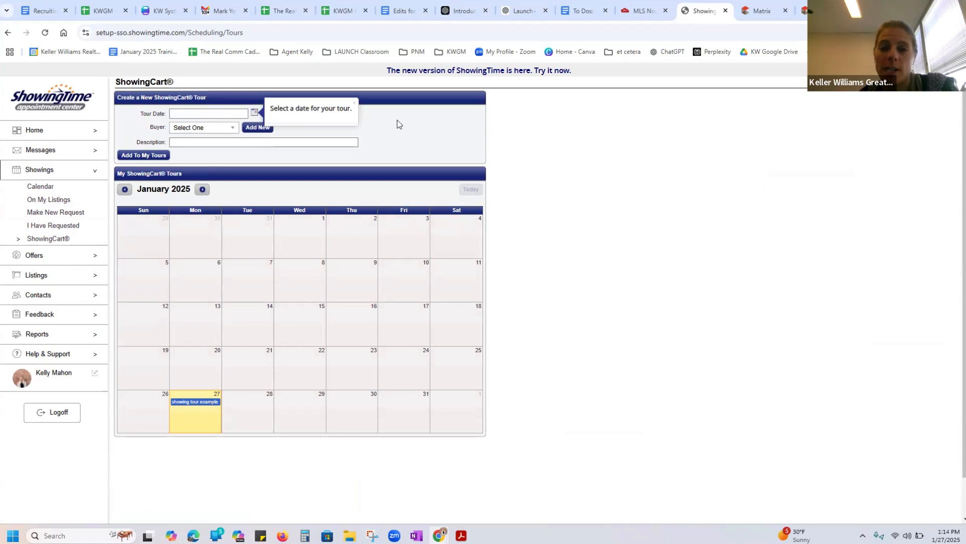
# Set the new tour's date to 01/27/2025 and skip adding a buyer
pyautogui.click(253, 113)
pyautogui.click(253, 114)
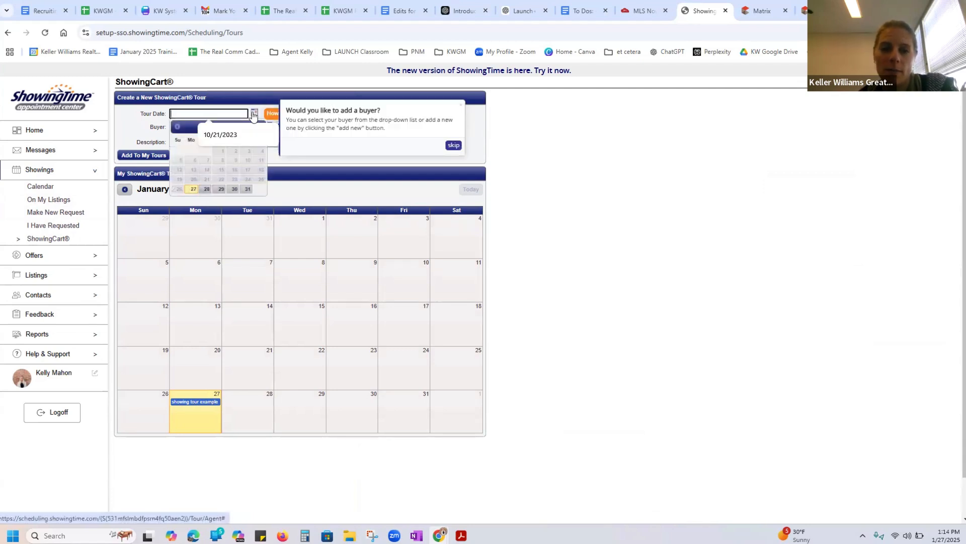
pyautogui.click(193, 188)
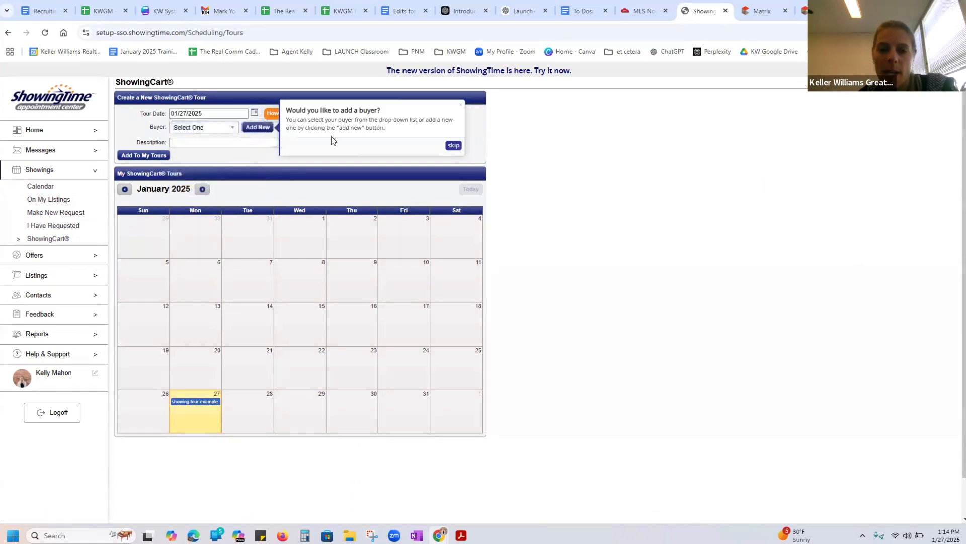
pyautogui.click(453, 146)
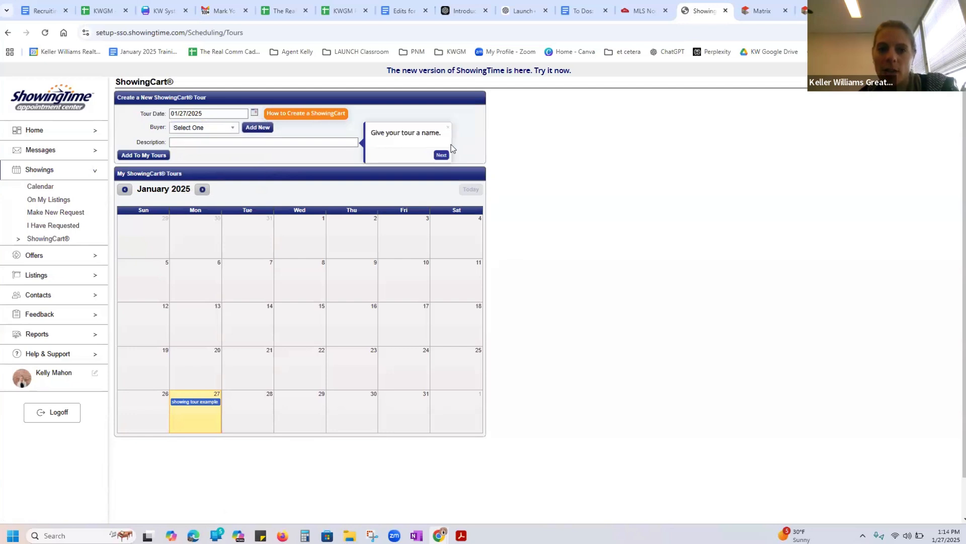
# Describe the tour as "ShowingTime Tour with" plus the agent's first name and add it to My Tours
pyautogui.click(216, 144)
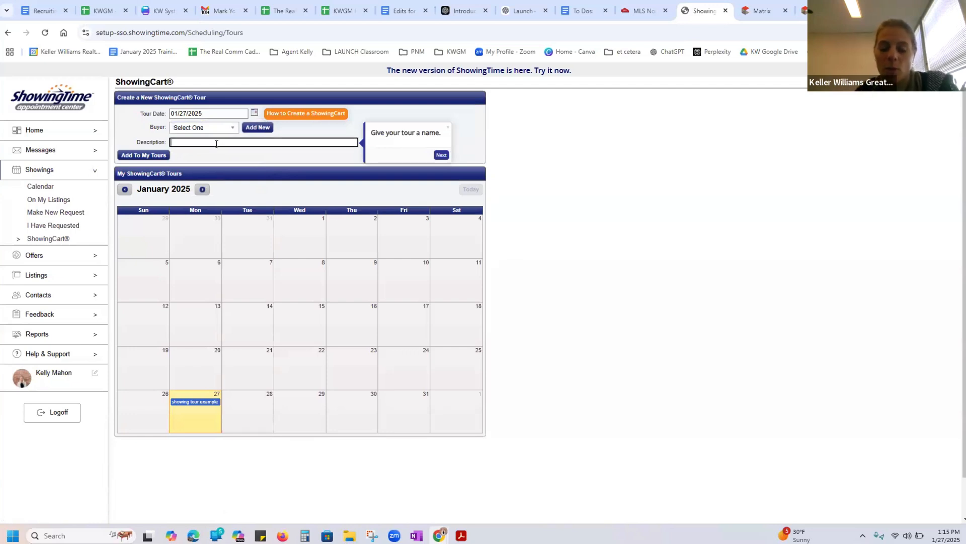
pyautogui.write('ShowingTime Tour with')
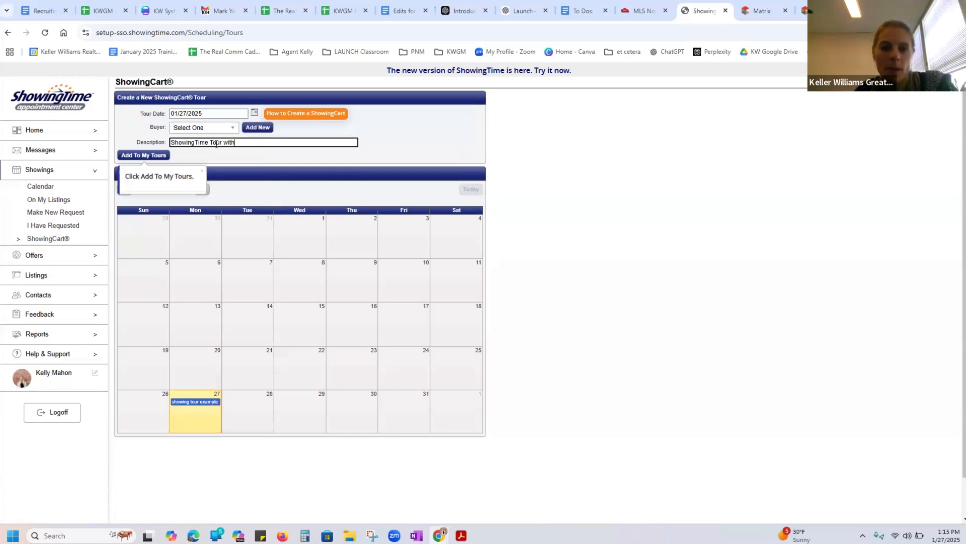
pyautogui.write(' Kelly')
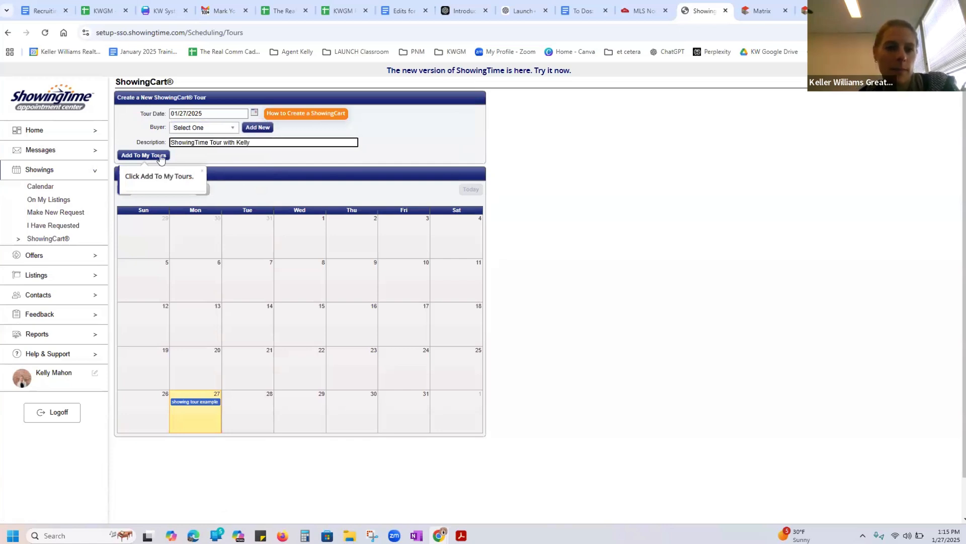
pyautogui.click(145, 155)
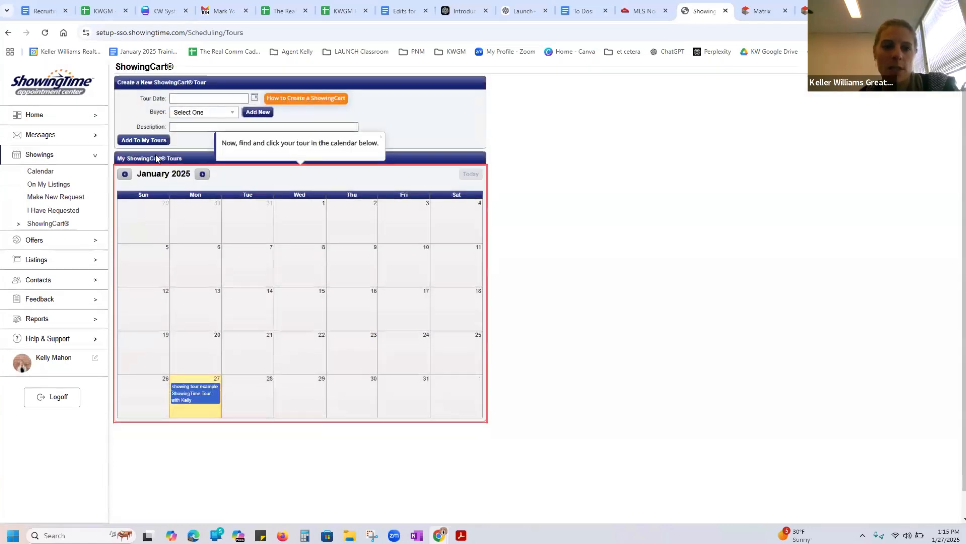
# Open the new tour and copy the Parma condo's MLS number 5086532 from Matrix into its listing IDs, without leading spaces and with a comma after it
pyautogui.click(182, 400)
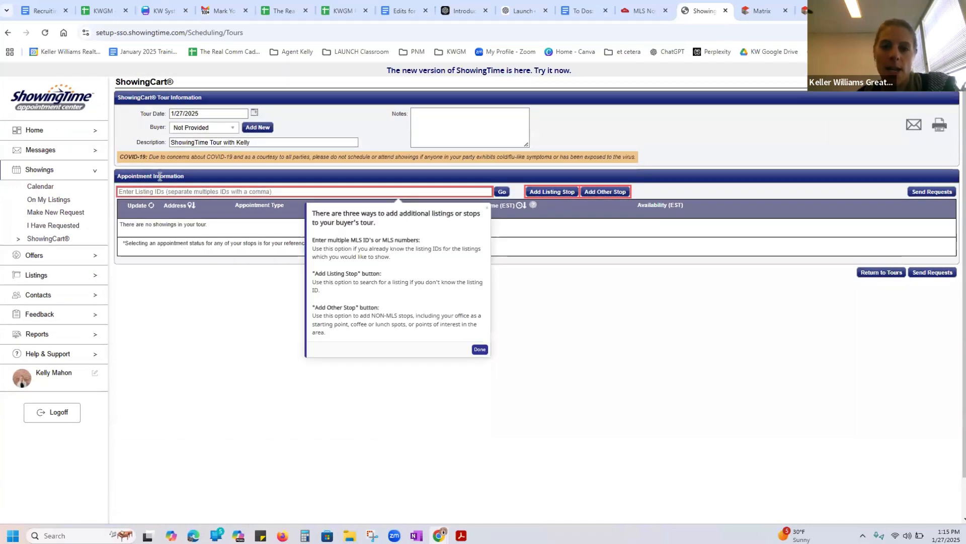
pyautogui.click(152, 190)
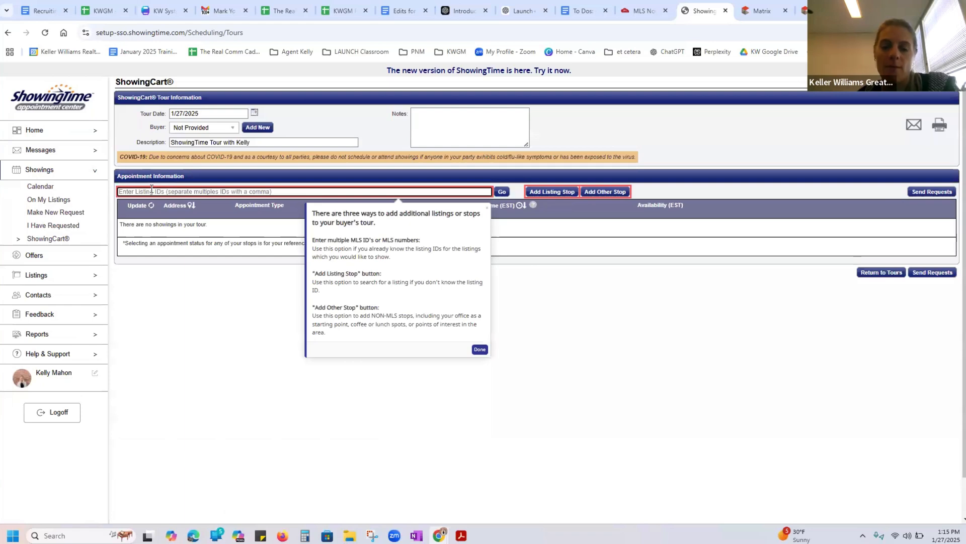
pyautogui.click(753, 10)
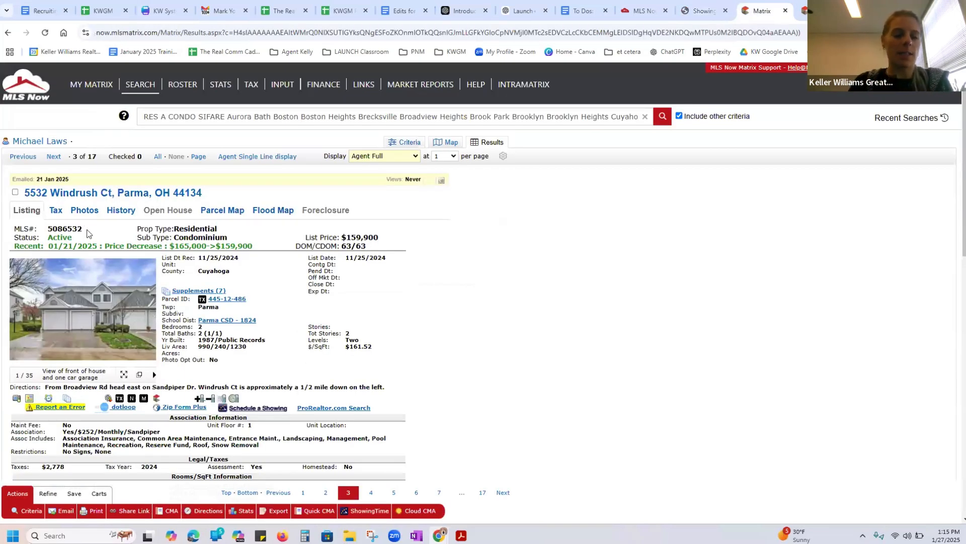
pyautogui.moveTo(82, 229); pyautogui.dragTo(48, 229)
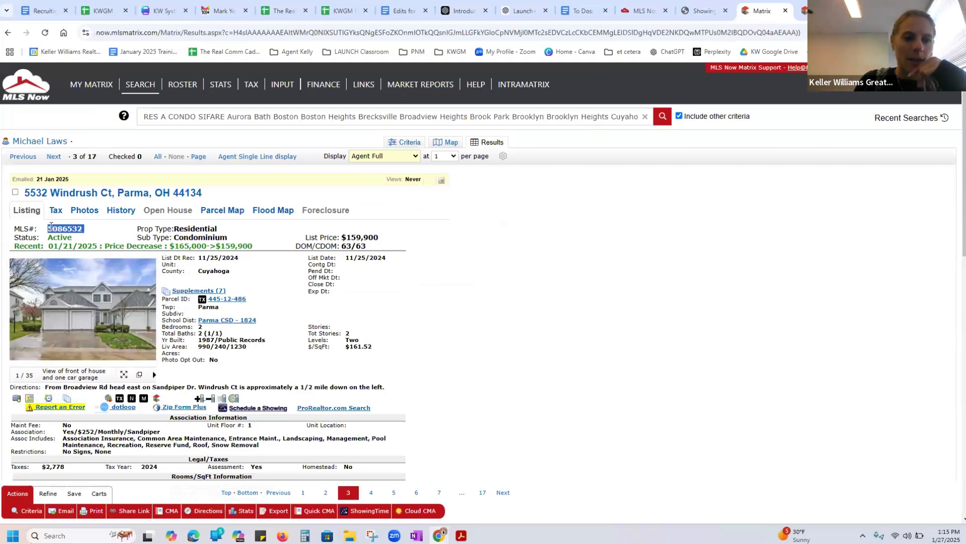
pyautogui.rightClick(52, 229)
pyautogui.click(682, 9)
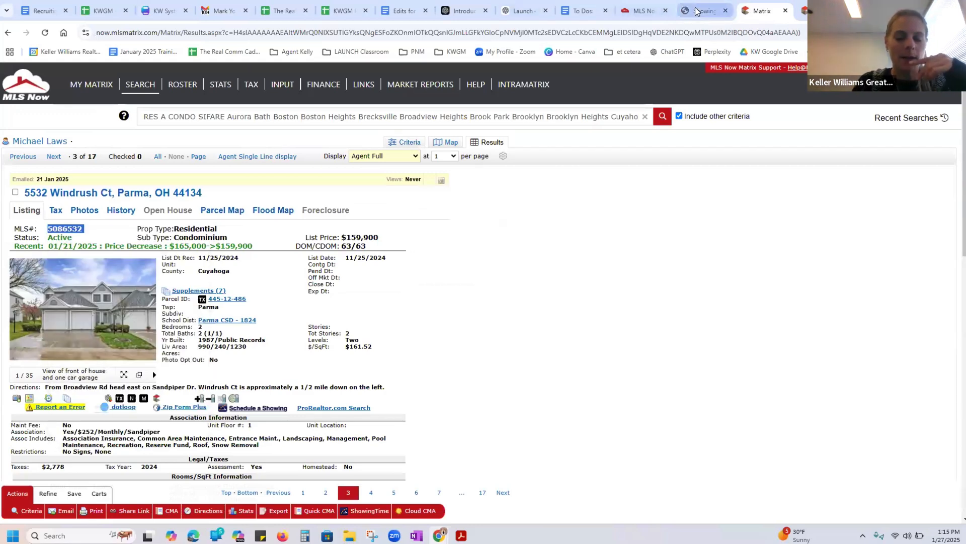
pyautogui.rightClick(191, 192)
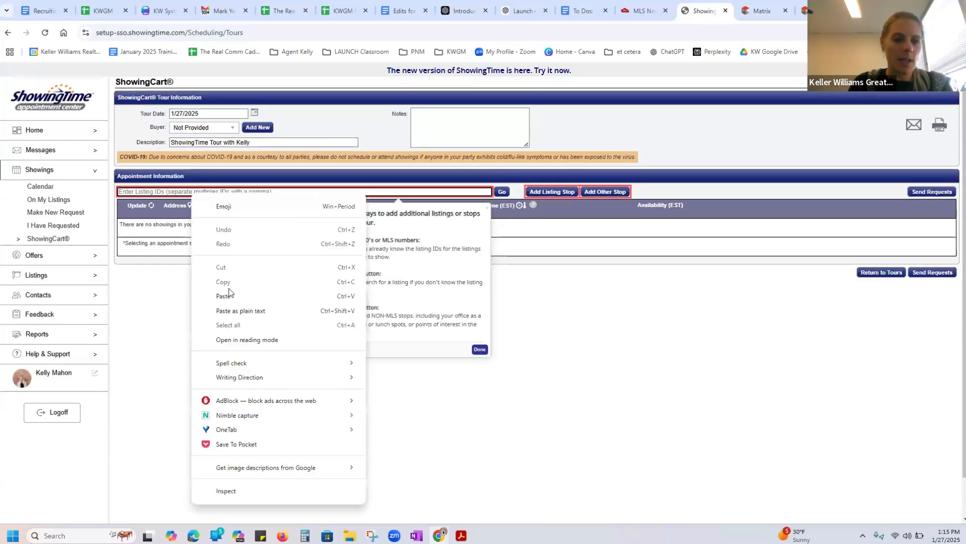
pyautogui.click(232, 296)
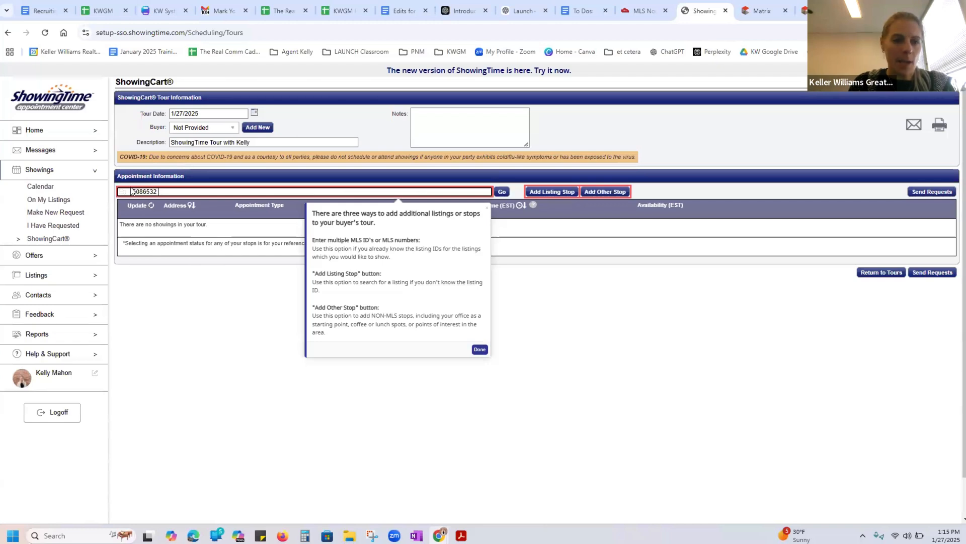
pyautogui.click(134, 189)
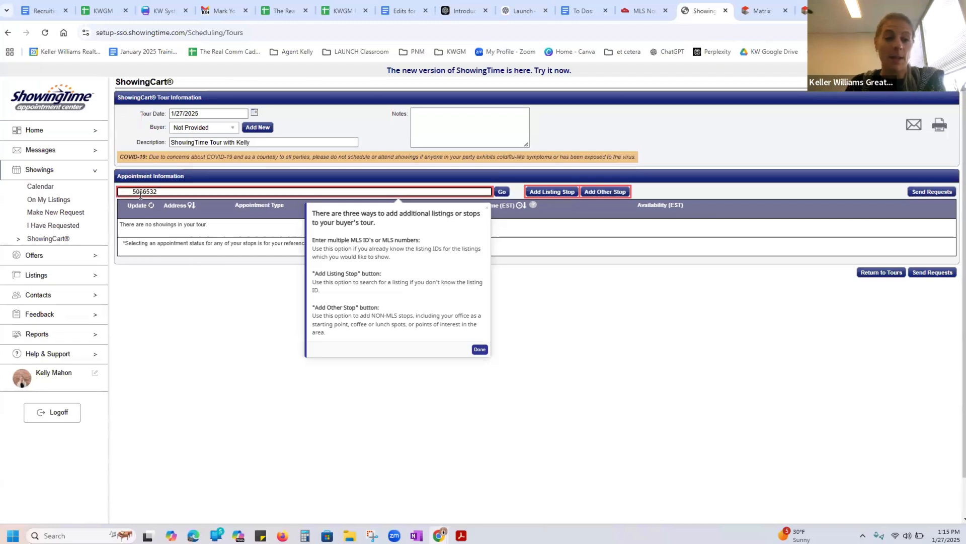
pyautogui.press('BackSpace')
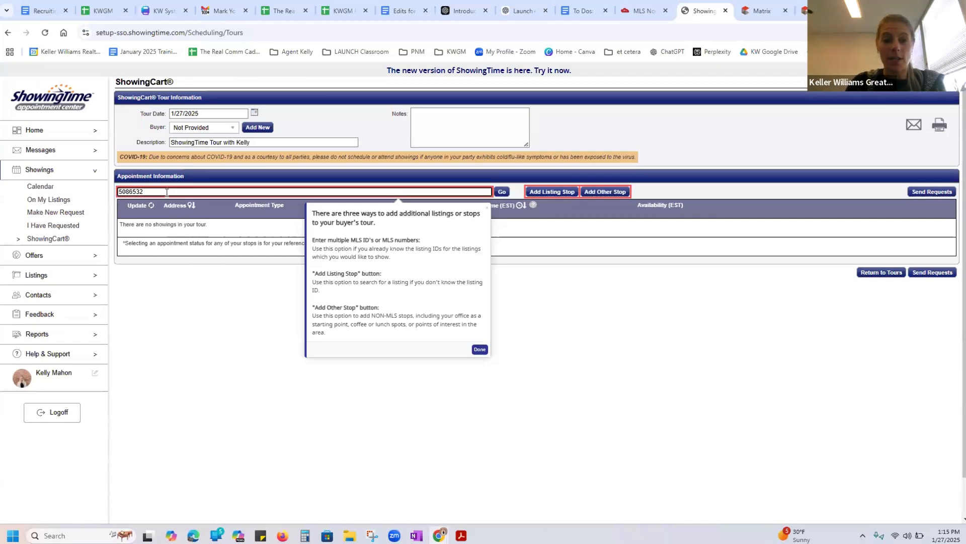
# Display the Matrix results as Agent Single Line and open North Royalton condo listing 5091892
pyautogui.click(768, 11)
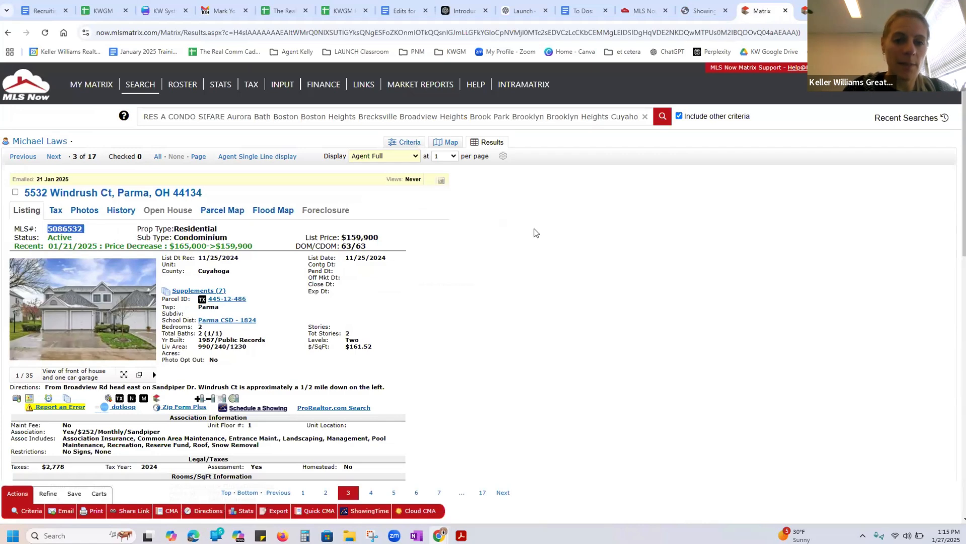
pyautogui.click(398, 159)
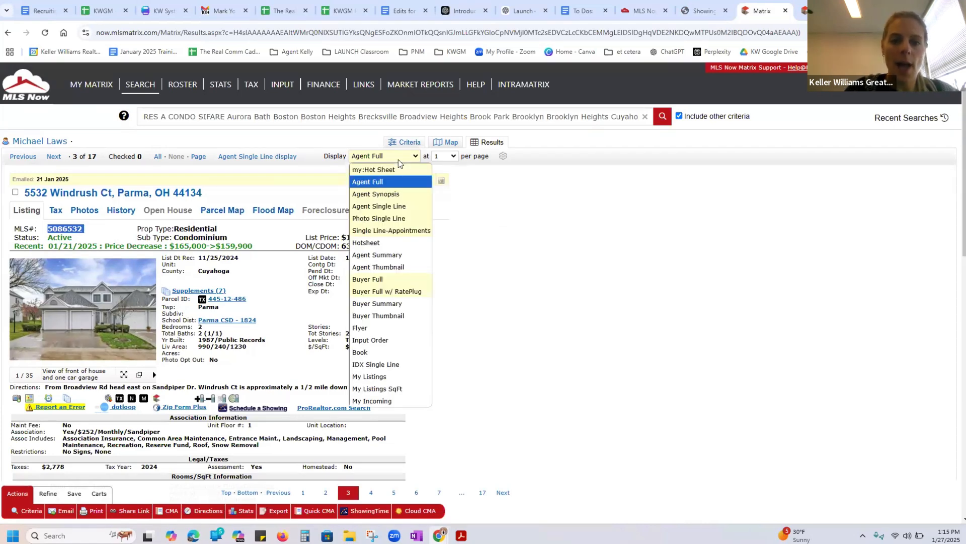
pyautogui.click(401, 206)
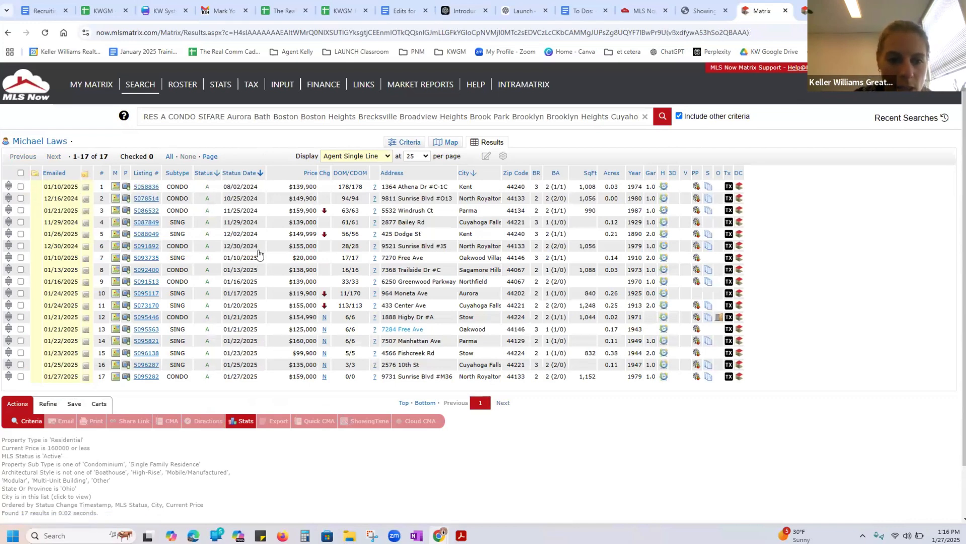
pyautogui.click(146, 247)
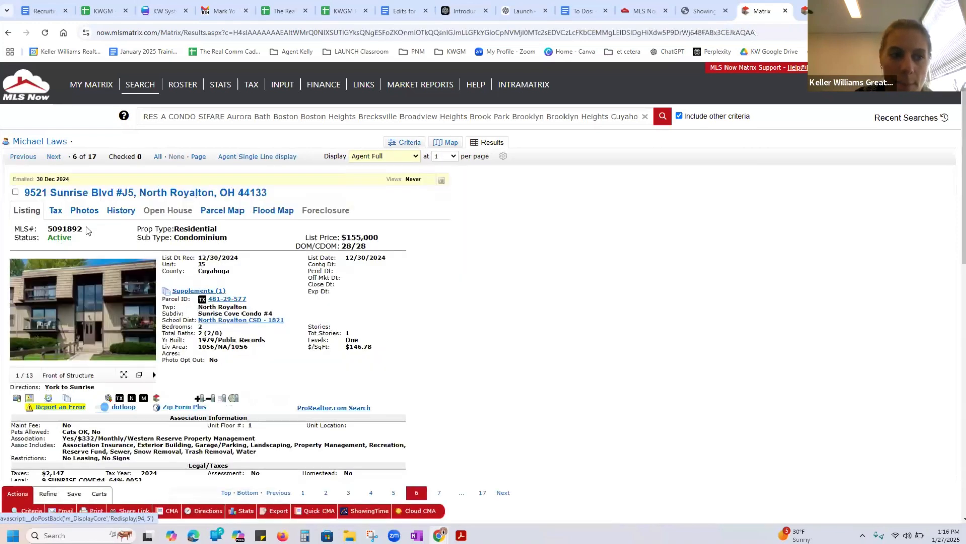
# Copy the North Royalton condo's MLS number 5091892 into the ShowingTime tour's listing IDs, followed by a comma
pyautogui.moveTo(87, 228); pyautogui.dragTo(47, 227)
pyautogui.rightClick(48, 230)
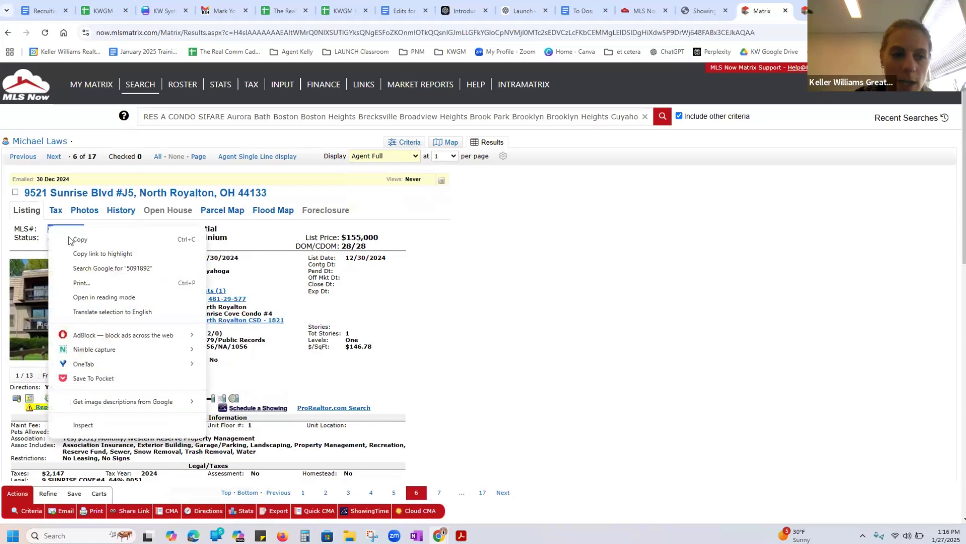
pyautogui.click(78, 238)
pyautogui.click(703, 12)
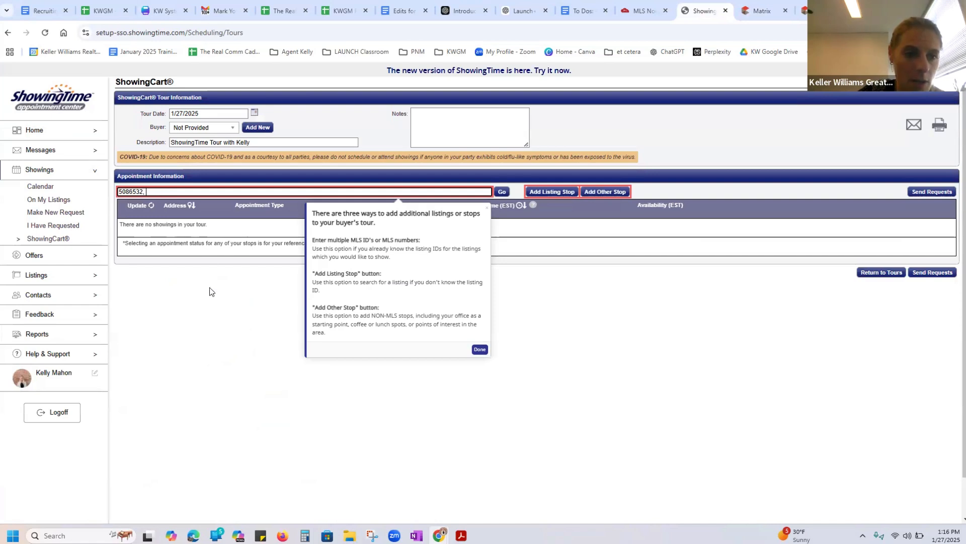
pyautogui.rightClick(162, 194)
pyautogui.click(211, 297)
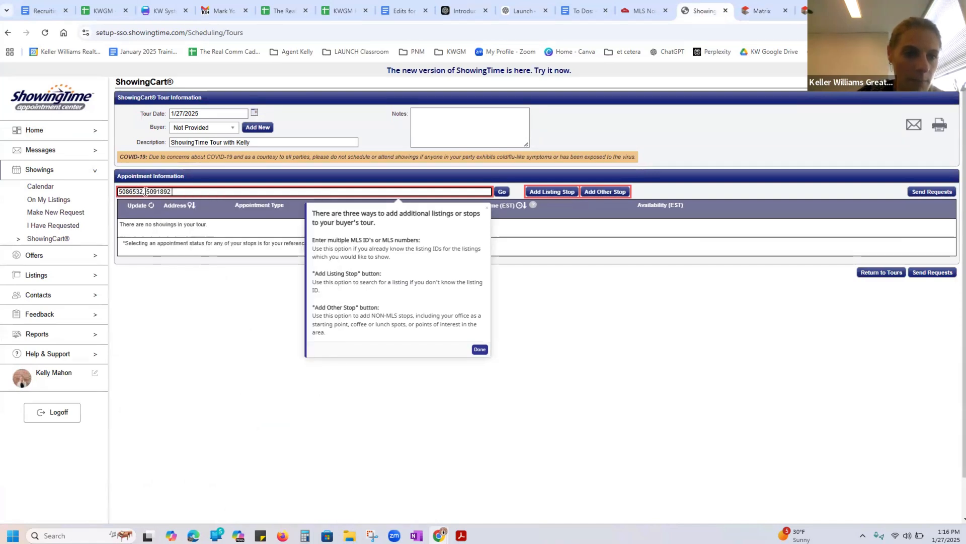
pyautogui.click(145, 192)
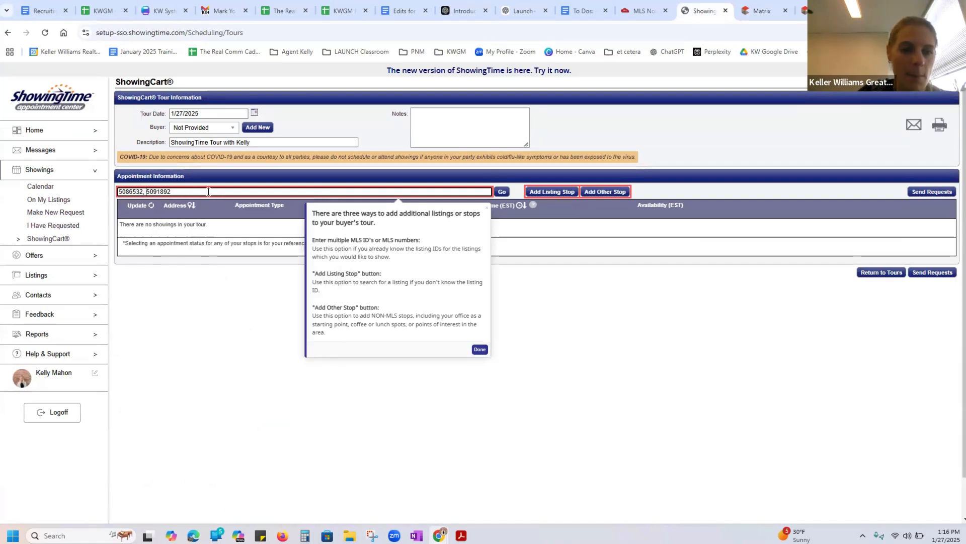
pyautogui.write(',')
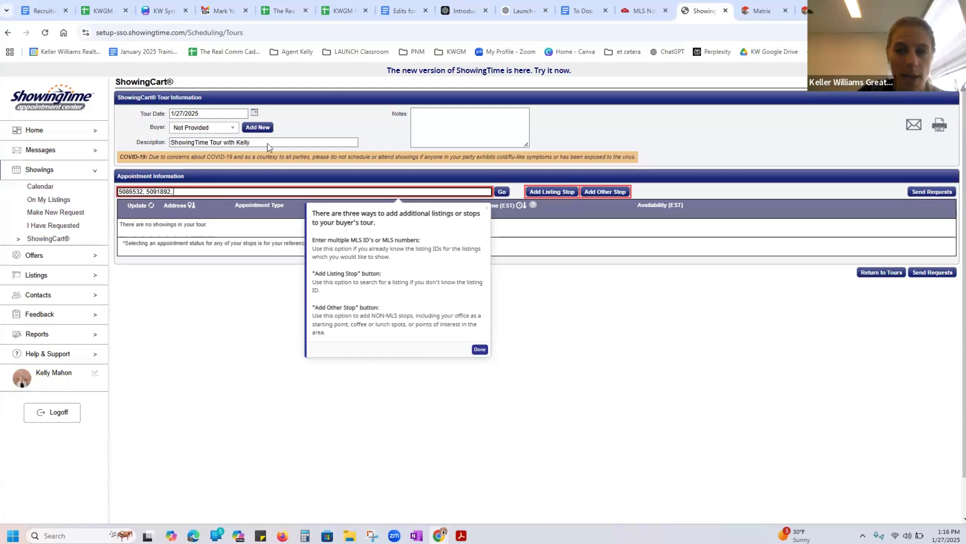
# Switch back to Matrix, display the results as Agent Single Line and open the Northfield condo listing 5091513
pyautogui.click(763, 10)
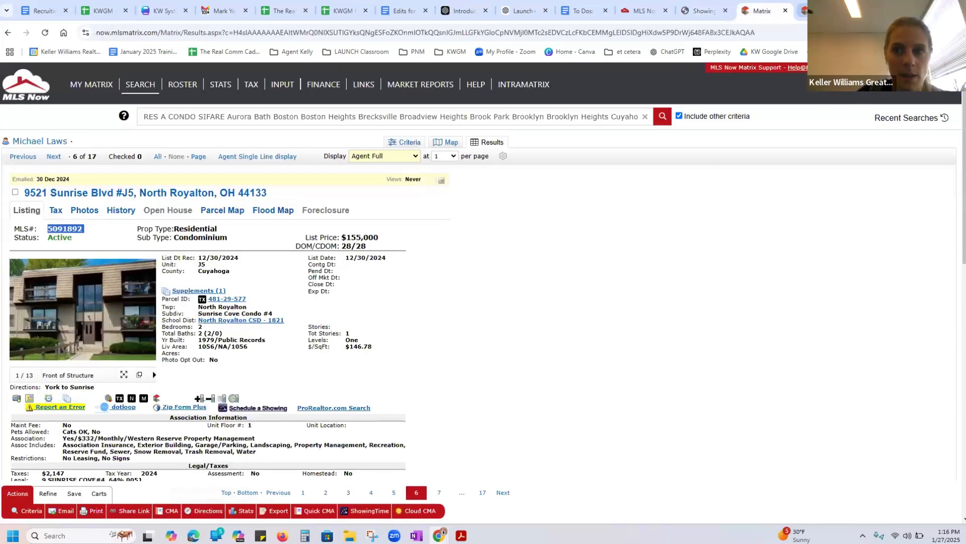
pyautogui.click(803, 9)
pyautogui.click(762, 10)
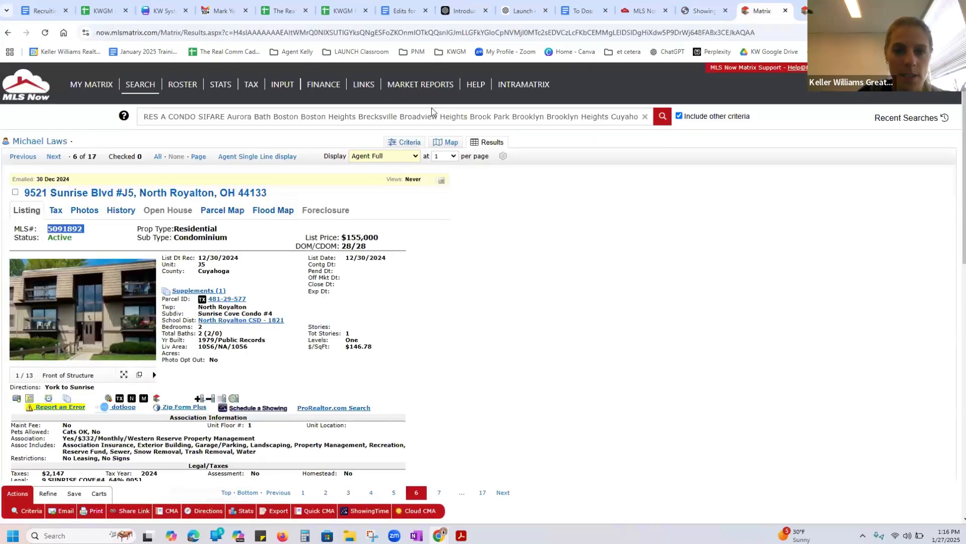
pyautogui.click(368, 158)
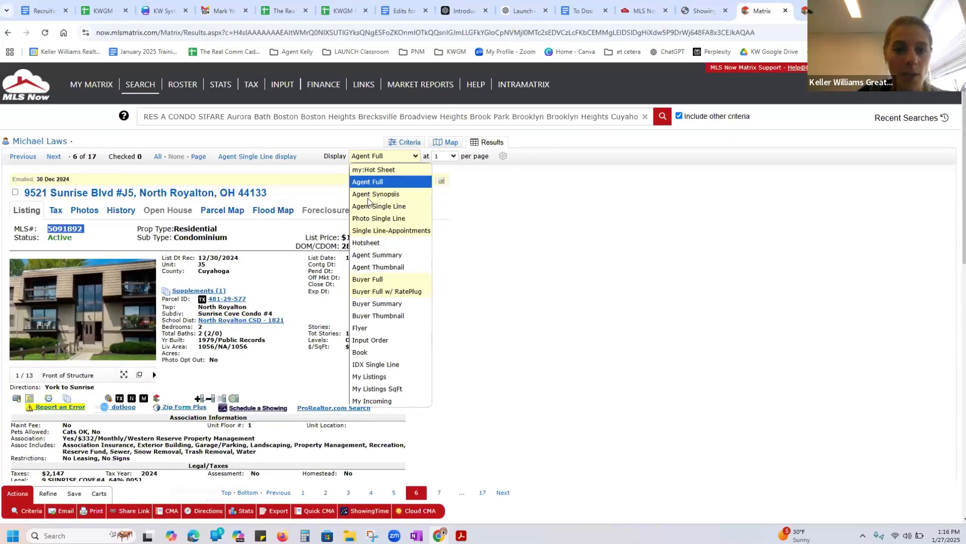
pyautogui.click(371, 207)
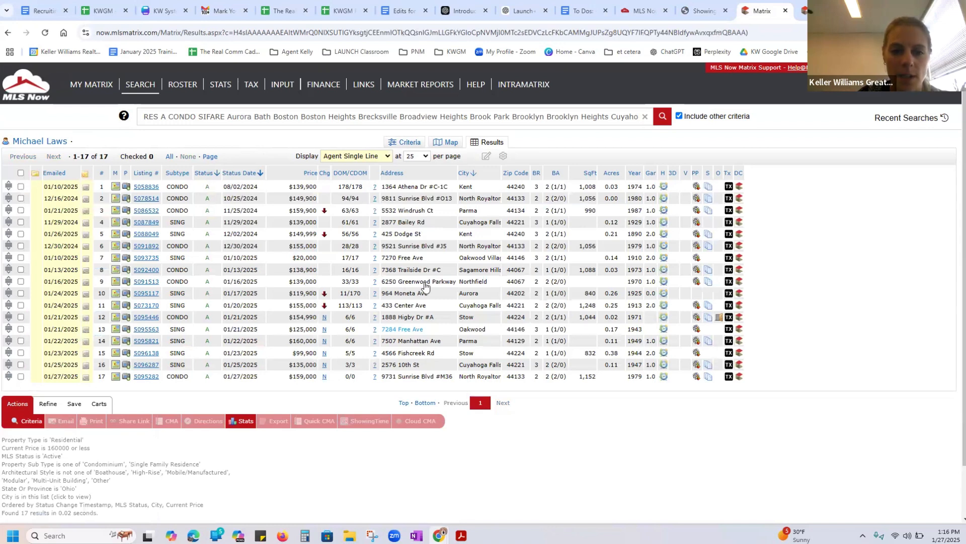
pyautogui.click(153, 281)
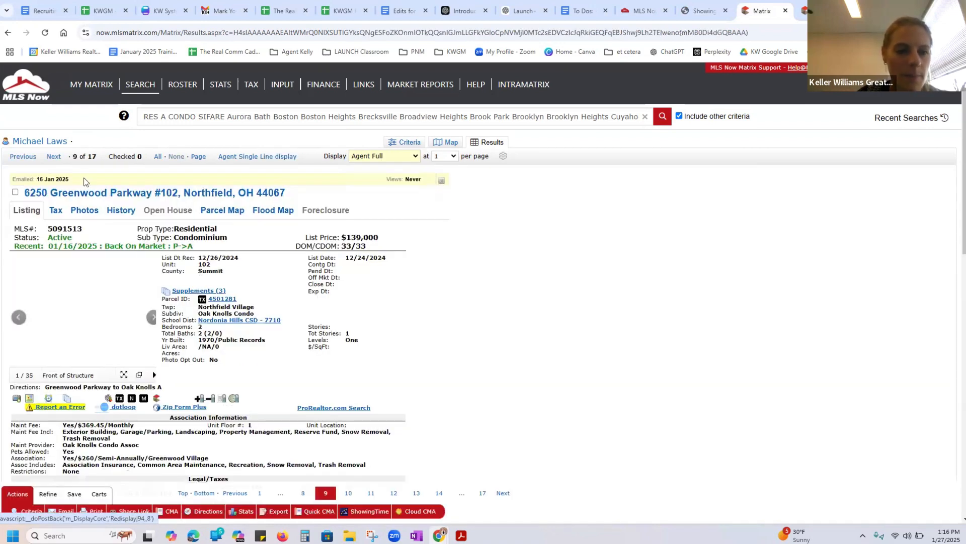
# Copy the Northfield condo's MLS number 5091513 into the ShowingTime tour's listing IDs, add a comma after it and dismiss the tip
pyautogui.moveTo(85, 229); pyautogui.dragTo(48, 229)
pyautogui.rightClick(53, 232)
pyautogui.click(63, 242)
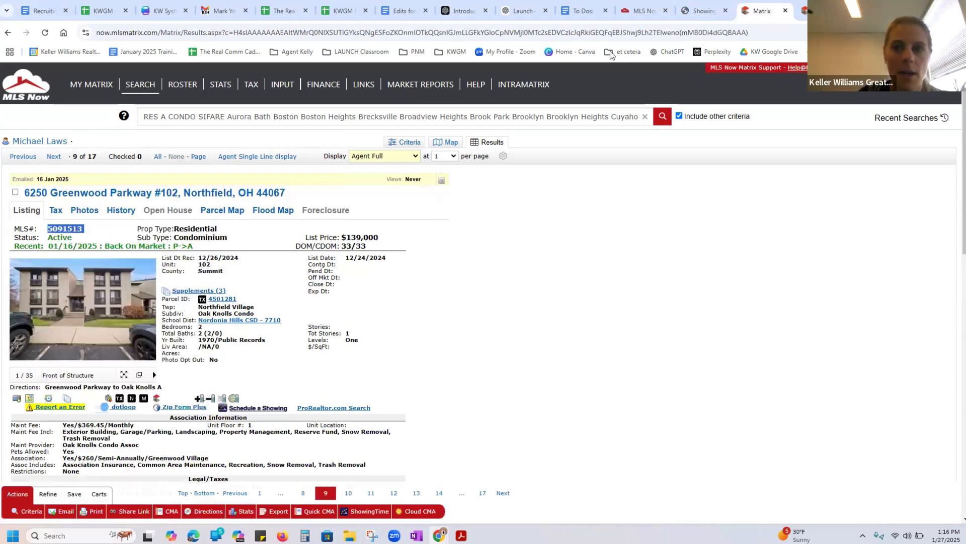
pyautogui.click(702, 10)
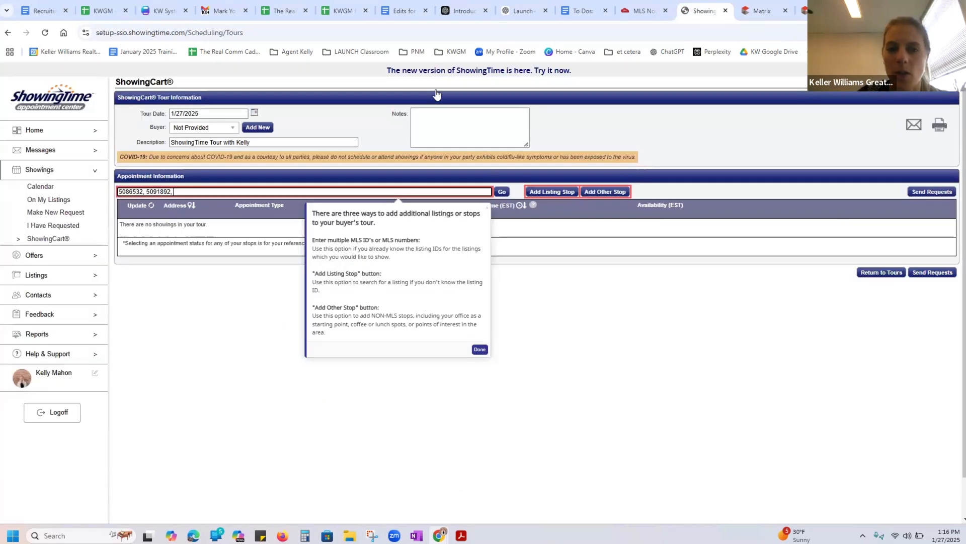
pyautogui.rightClick(175, 191)
pyautogui.click(207, 296)
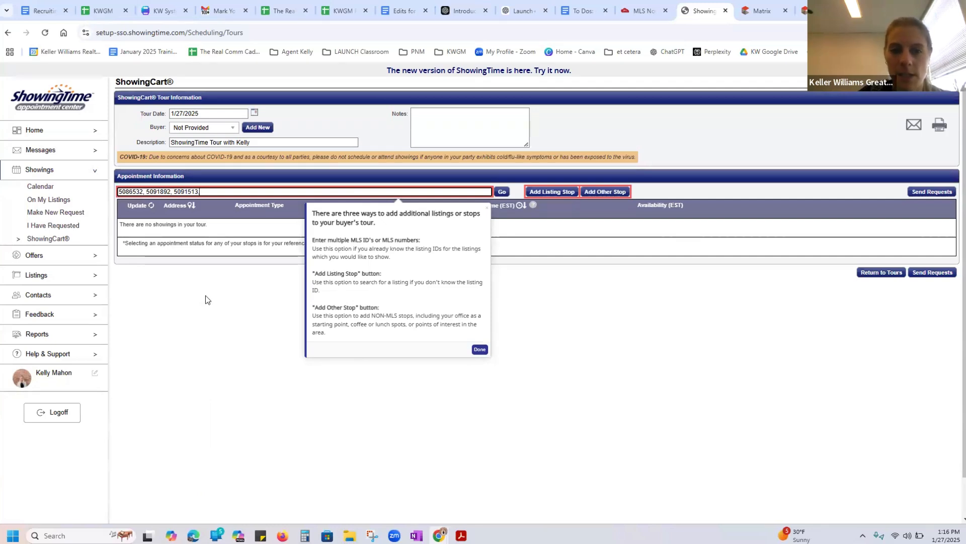
pyautogui.write(',')
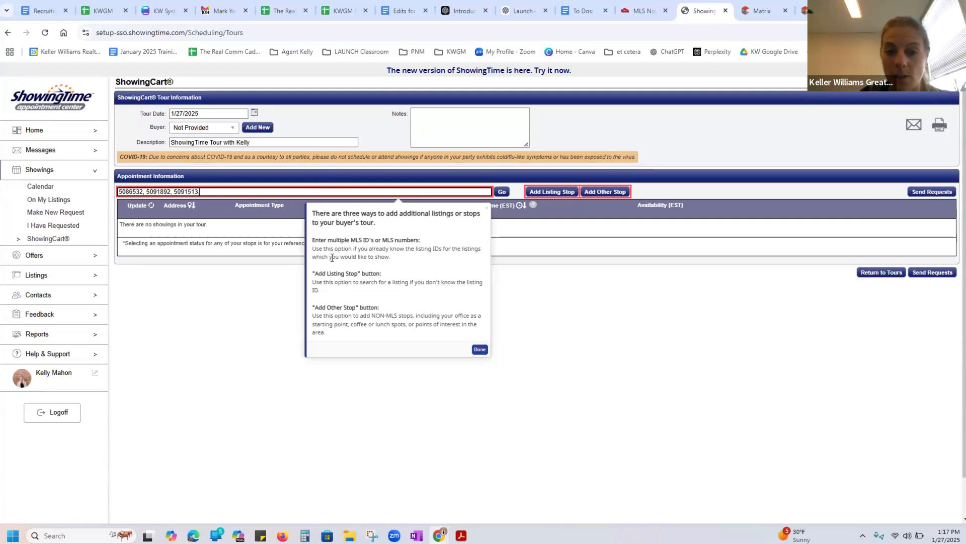
pyautogui.click(479, 349)
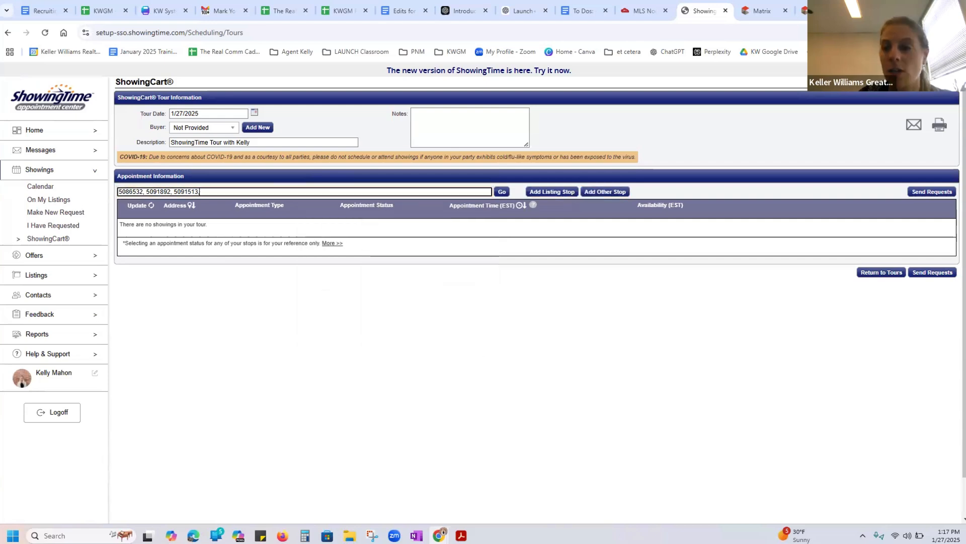
# Return to the Matrix results in Agent Single Line and open the Parma single-family listing 5095821
pyautogui.click(756, 9)
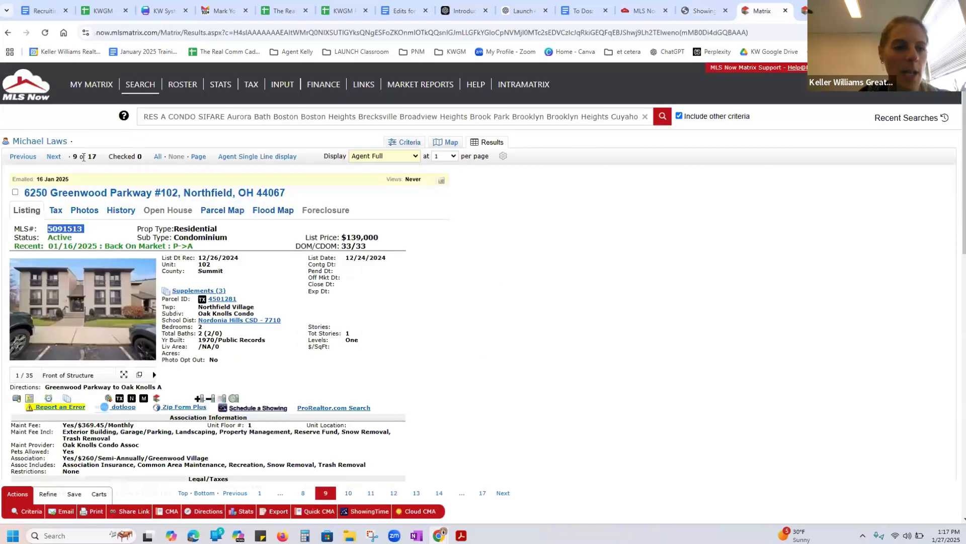
pyautogui.click(400, 155)
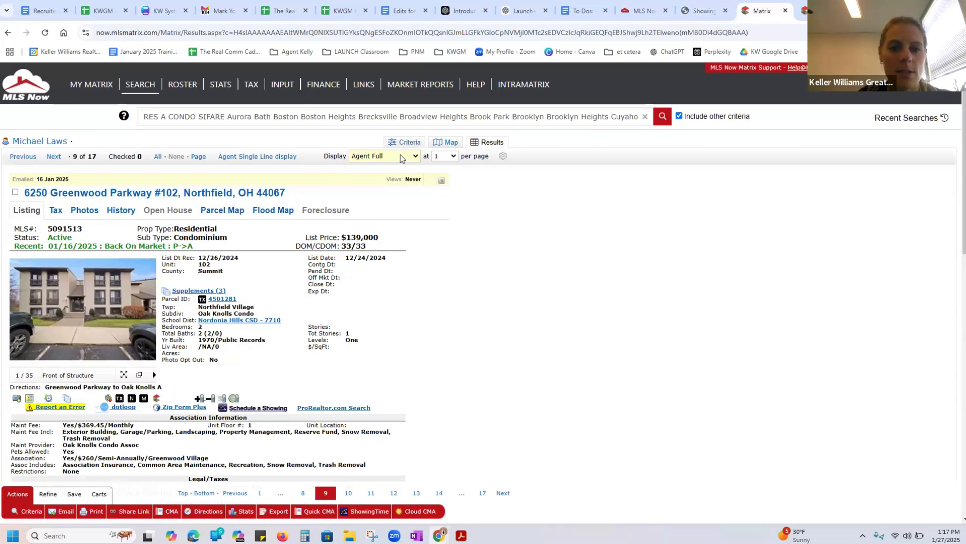
pyautogui.click(400, 156)
pyautogui.click(387, 210)
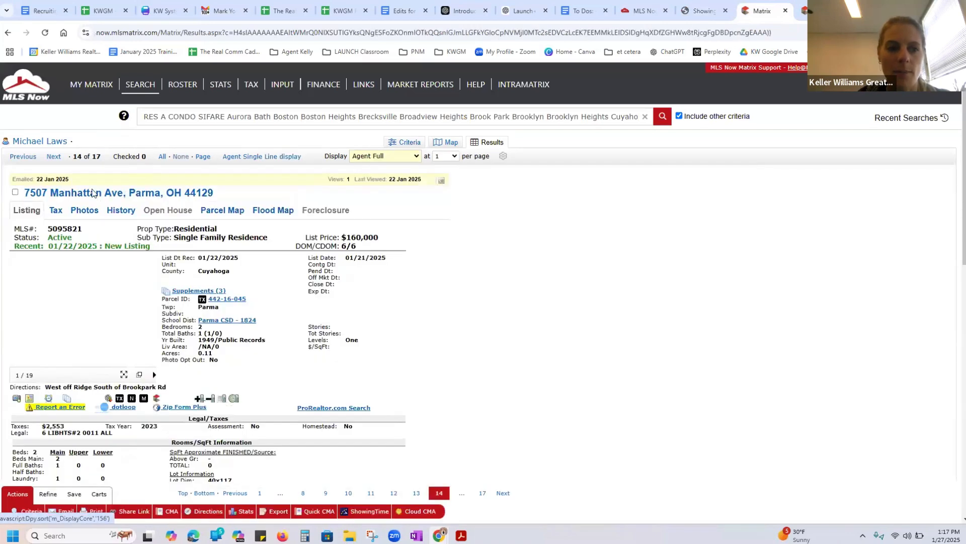
# Copy the Parma house's MLS number 5095821 into the ShowingTime tour's listing IDs
pyautogui.doubleClick(77, 227)
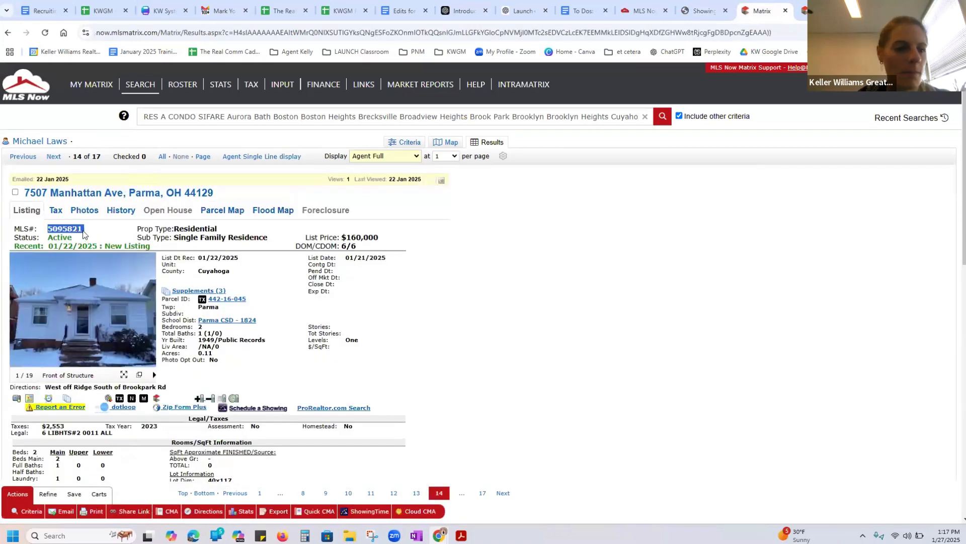
pyautogui.rightClick(77, 229)
pyautogui.click(96, 241)
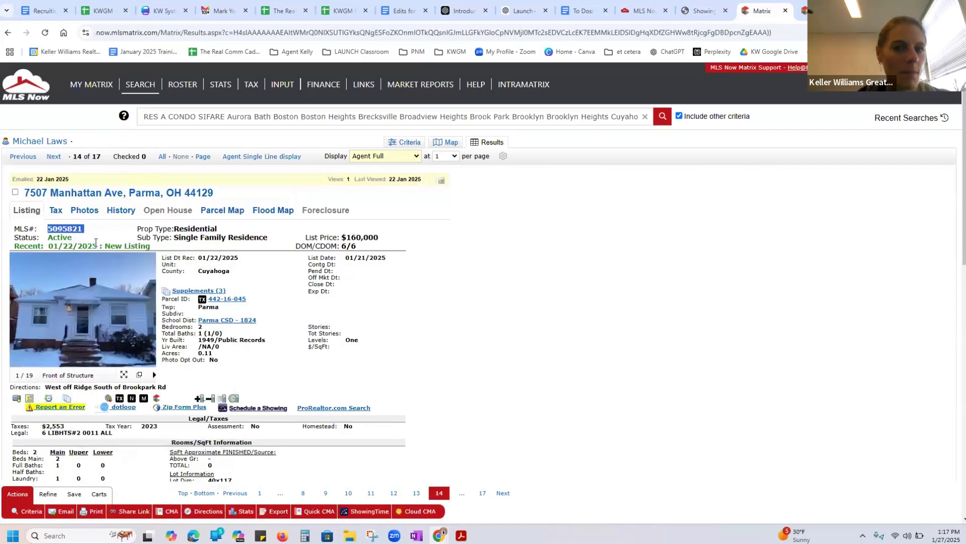
pyautogui.click(702, 11)
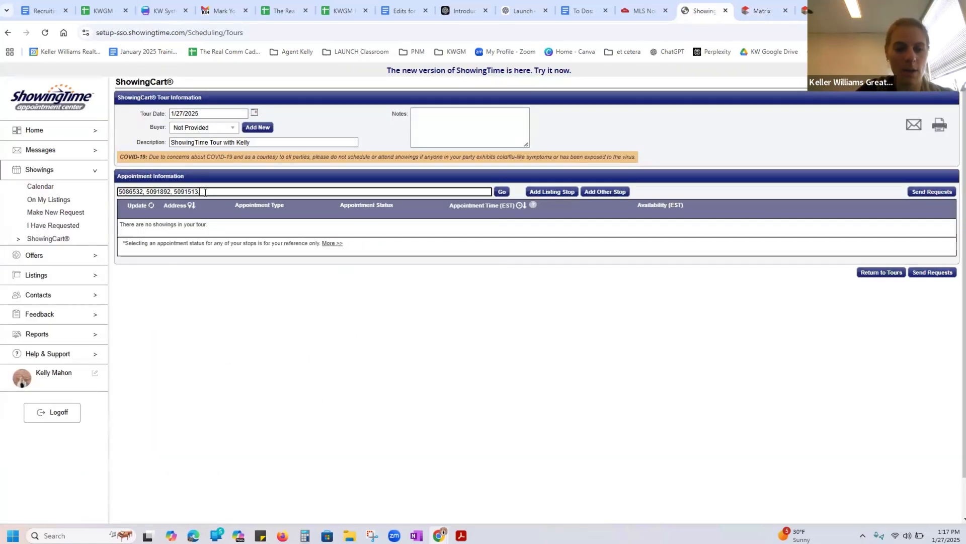
pyautogui.rightClick(206, 194)
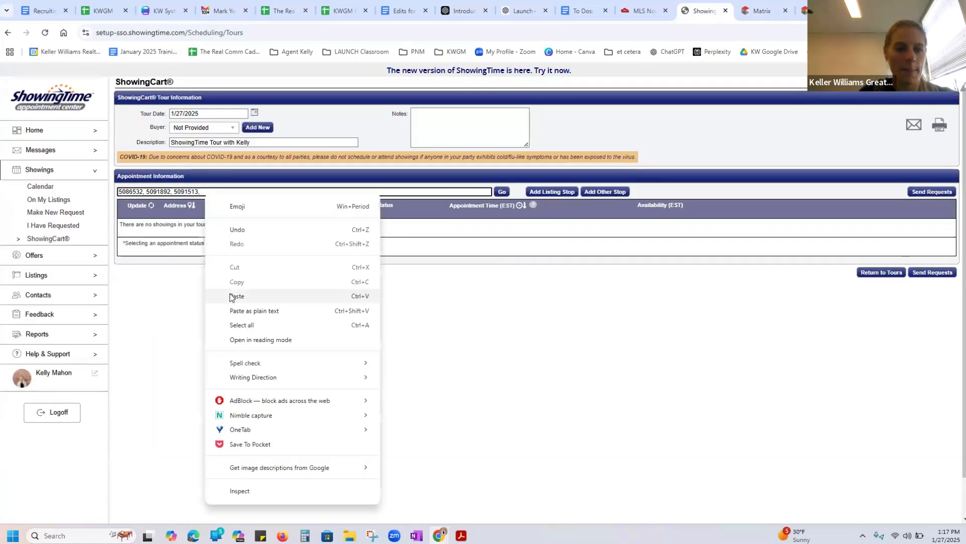
pyautogui.click(236, 296)
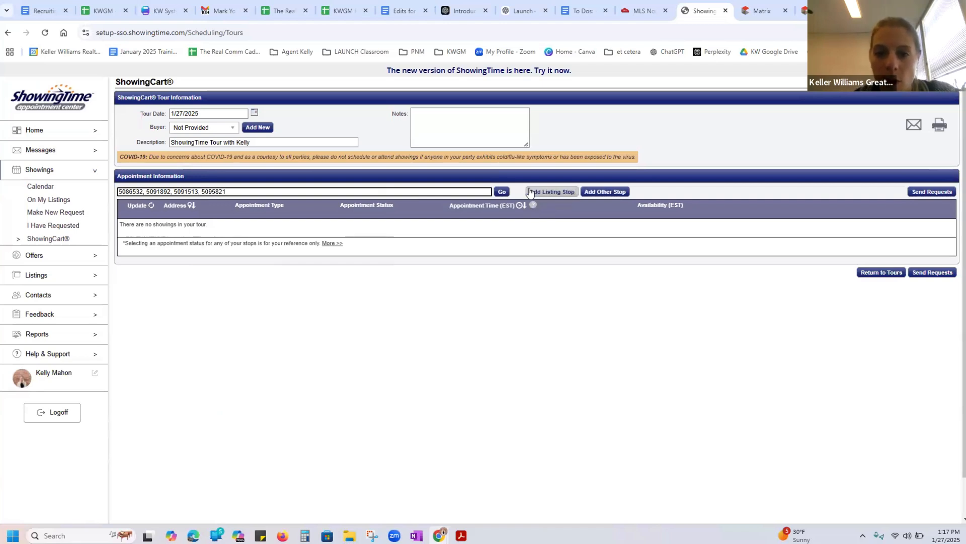
# Add the entered listing IDs to the tour as stops and reorder them with Smart Route
pyautogui.click(502, 196)
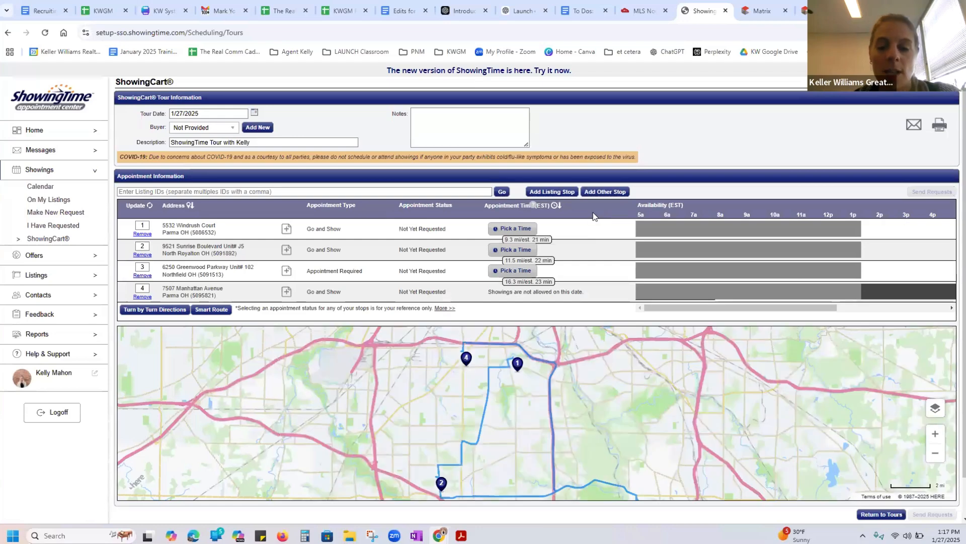
pyautogui.click(219, 310)
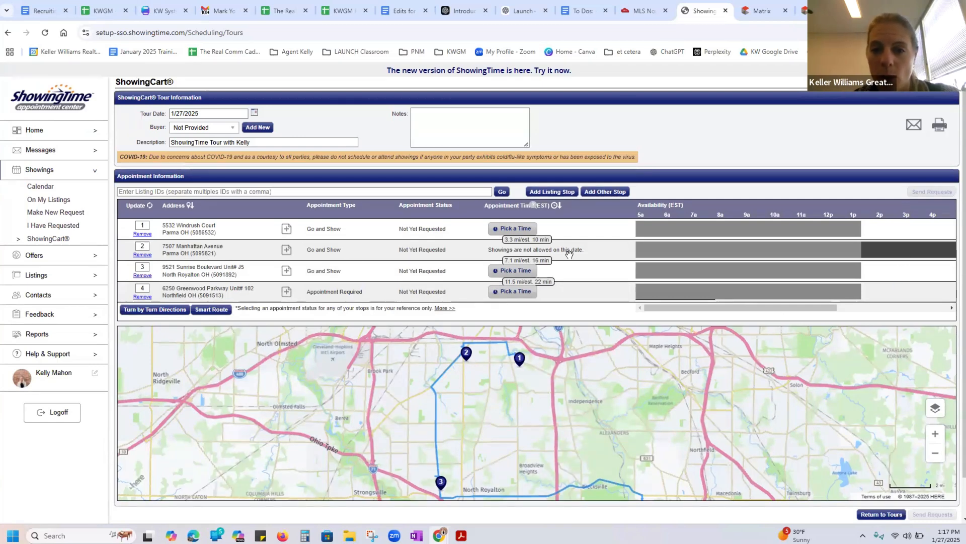
pyautogui.moveTo(830, 308); pyautogui.dragTo(377, 253)
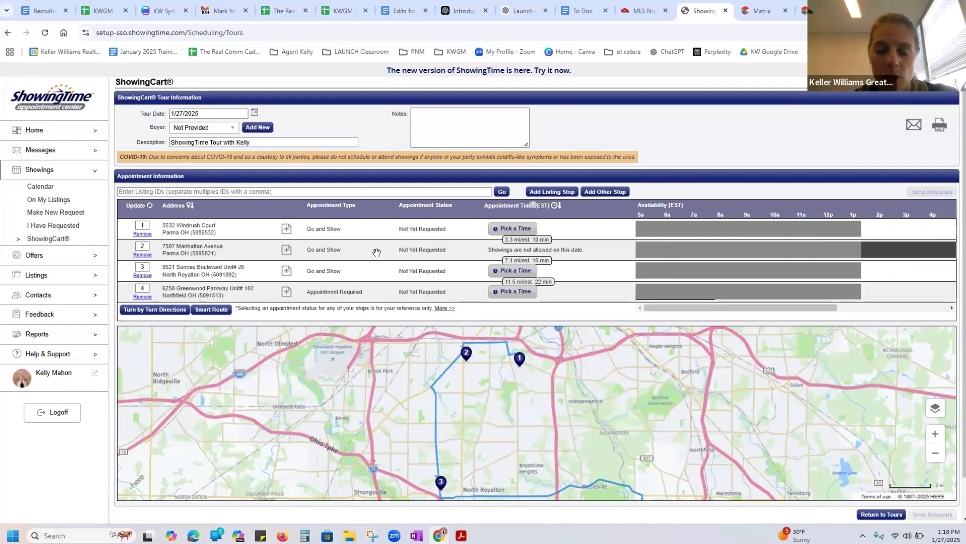
# Remove the Parma house stop 5095821 from the tour and run Smart Route again on the remaining stops
pyautogui.click(143, 254)
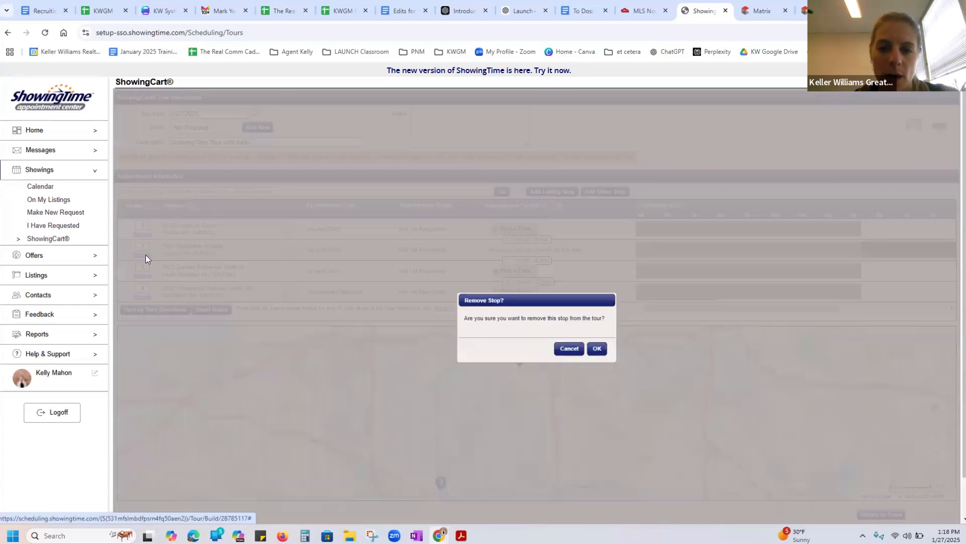
pyautogui.click(599, 349)
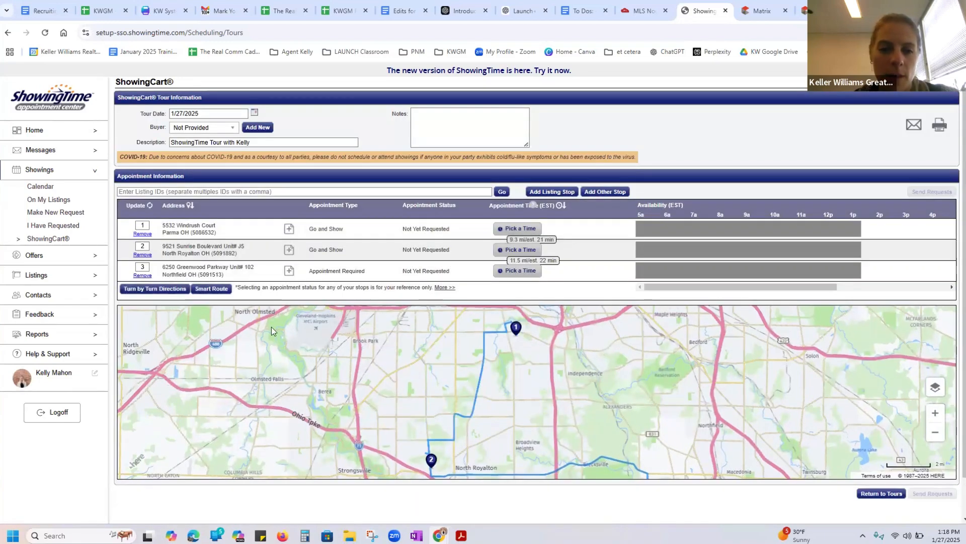
pyautogui.click(203, 291)
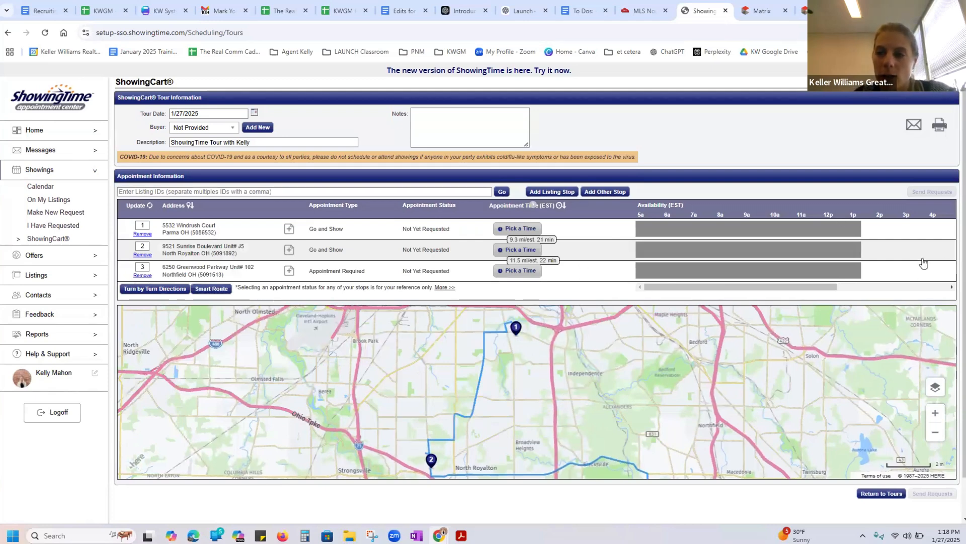
pyautogui.scroll(-2, 946, 302)
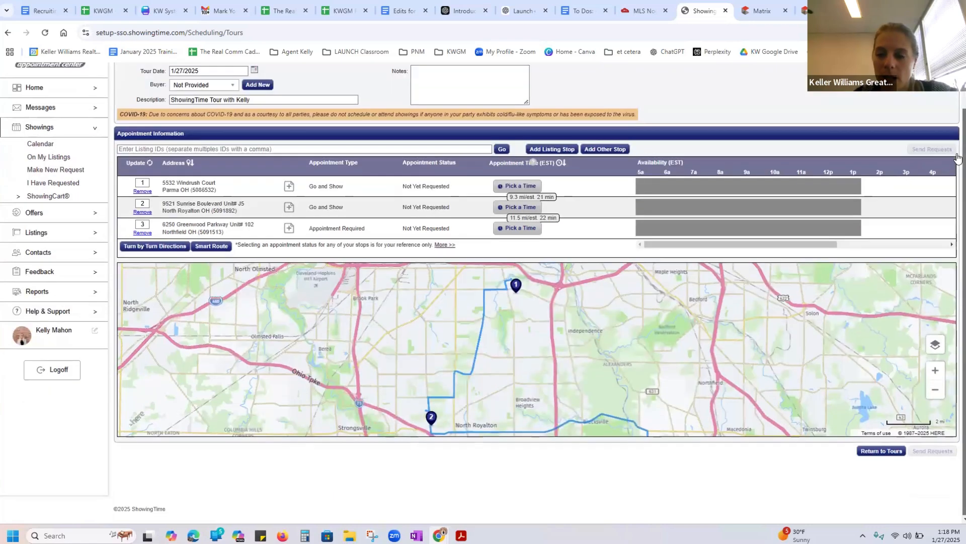
pyautogui.click(935, 390)
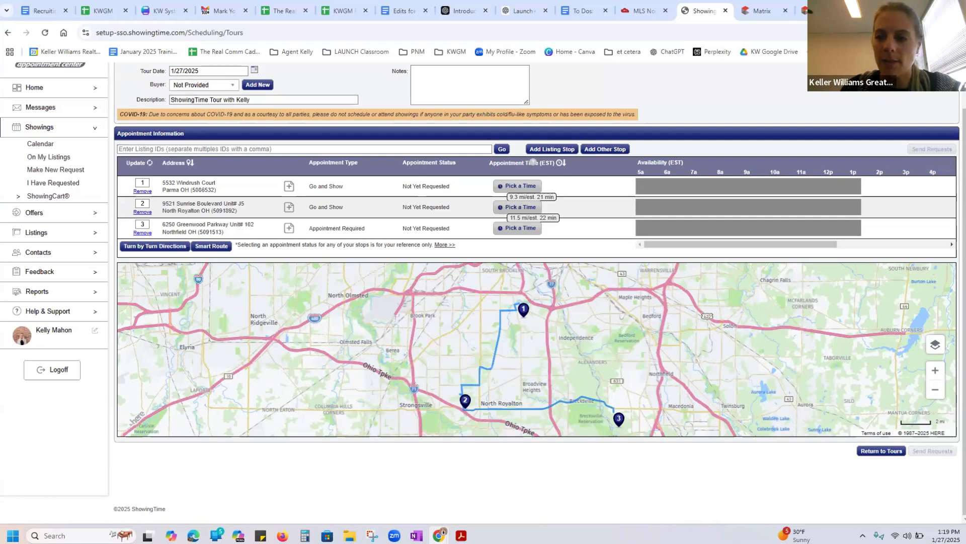
pyautogui.scroll(1, 954, 131)
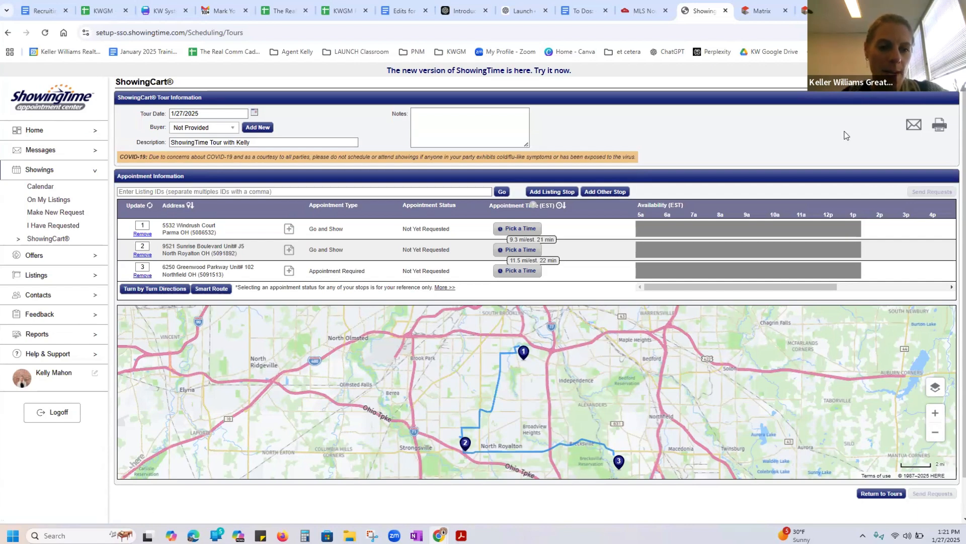
# Open ShowingTime from the quick links on the MLS Now dashboard
pyautogui.click(641, 11)
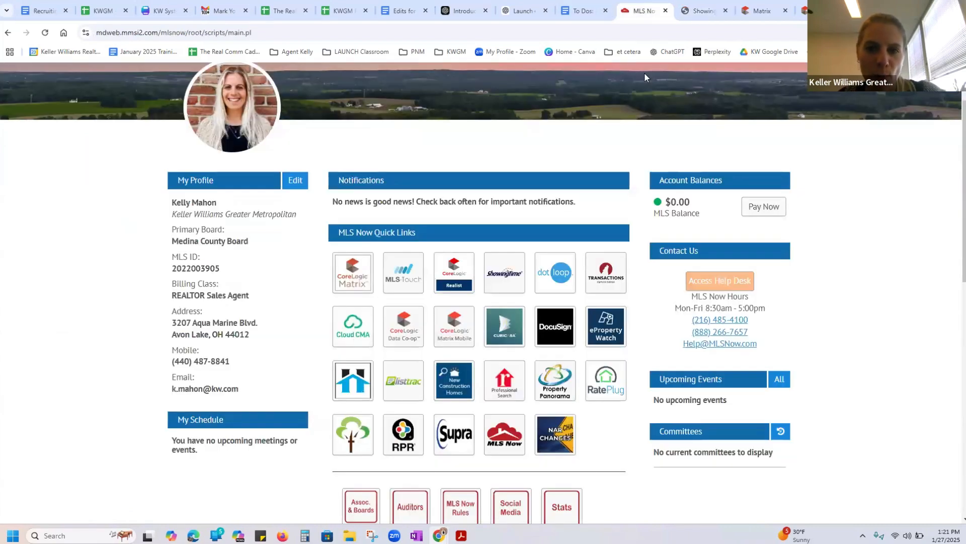
pyautogui.click(495, 272)
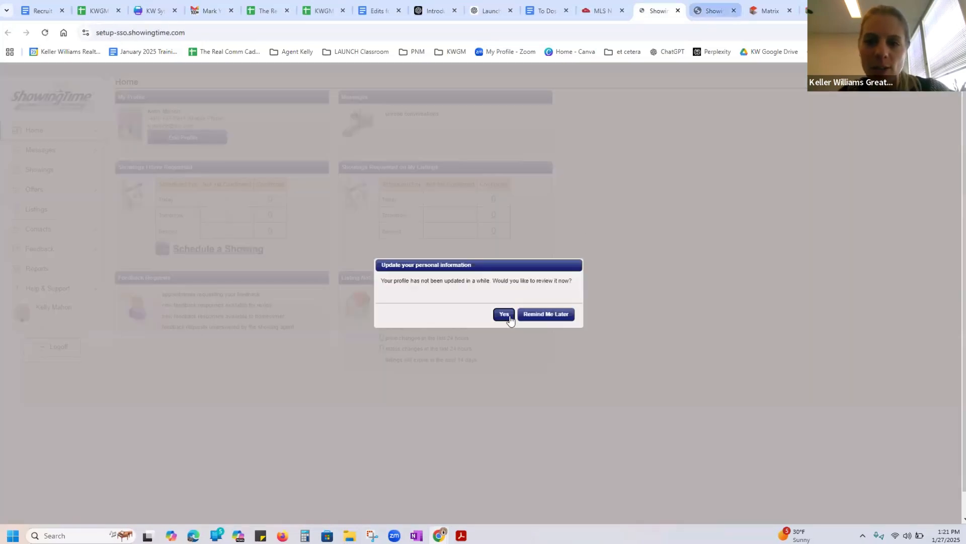
# Open Schedule a Showing for the Parma house listing 5095821 in Matrix and choose to schedule a single showing
pyautogui.click(763, 14)
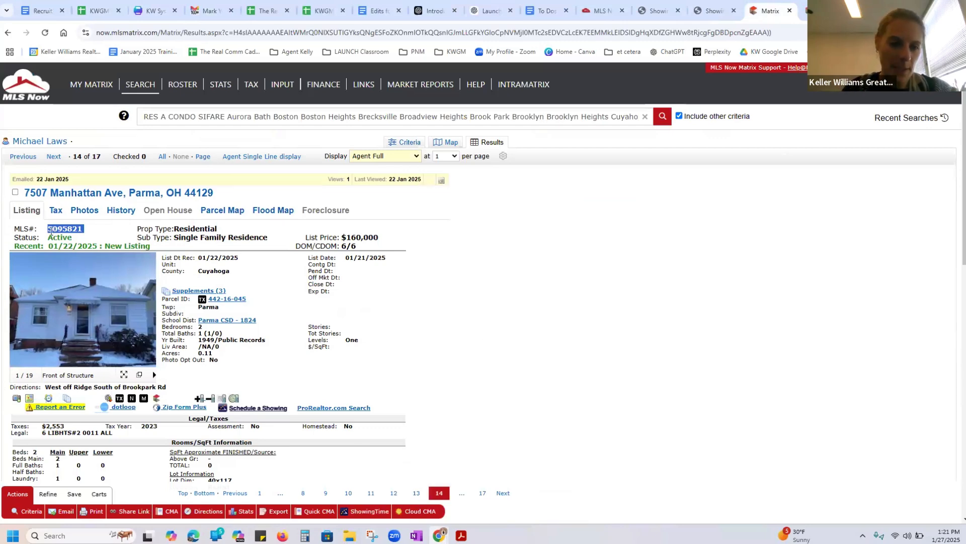
pyautogui.click(271, 410)
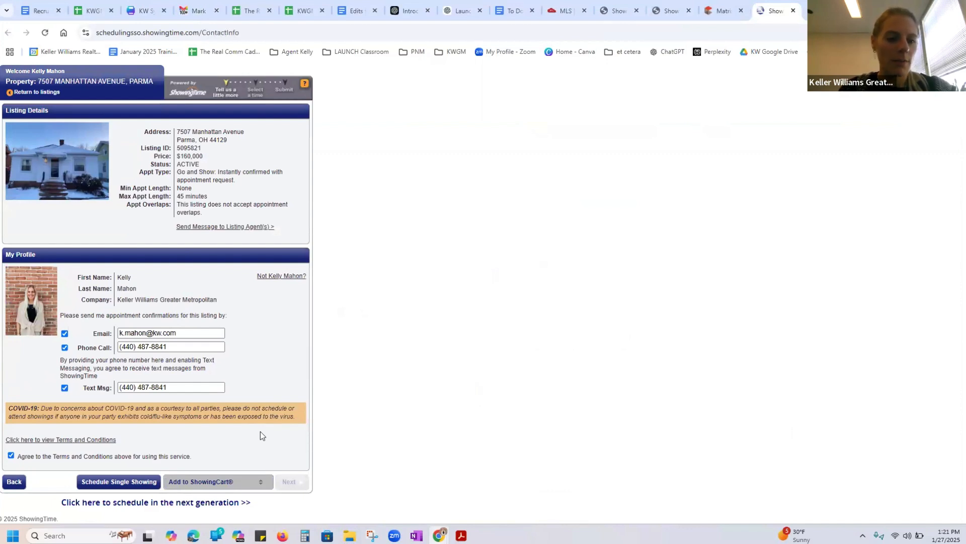
pyautogui.click(131, 479)
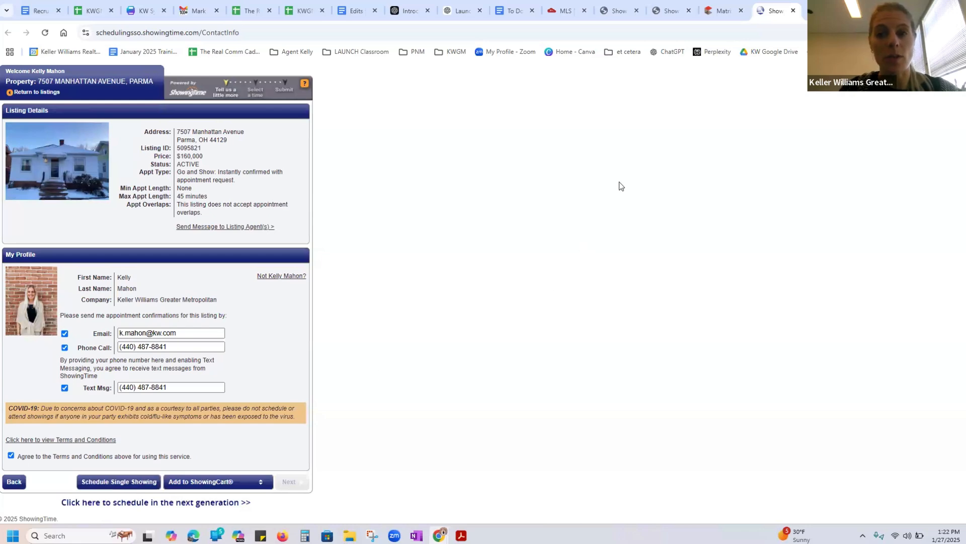
# Return to the Parma house listing 5095821 in Matrix
pyautogui.click(725, 7)
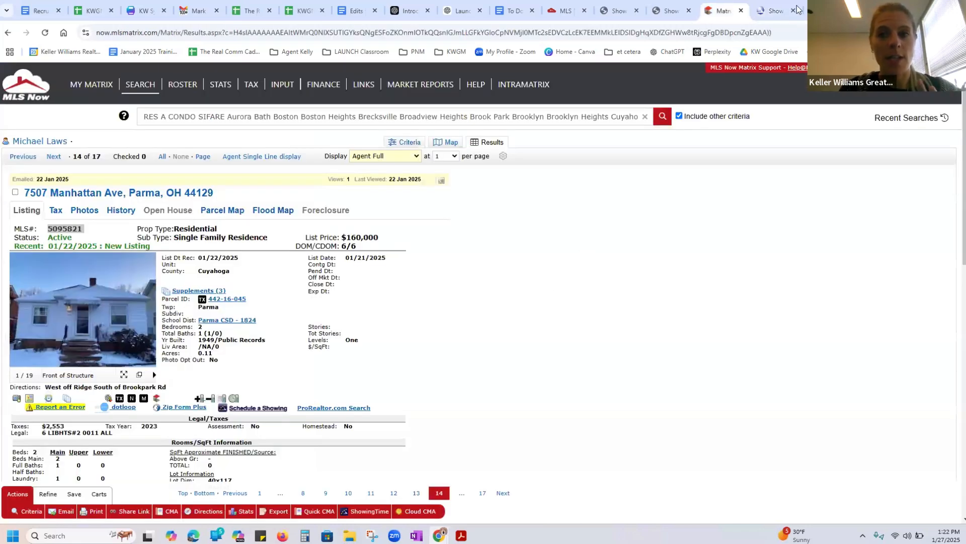
pyautogui.click(781, 11)
pyautogui.click(720, 13)
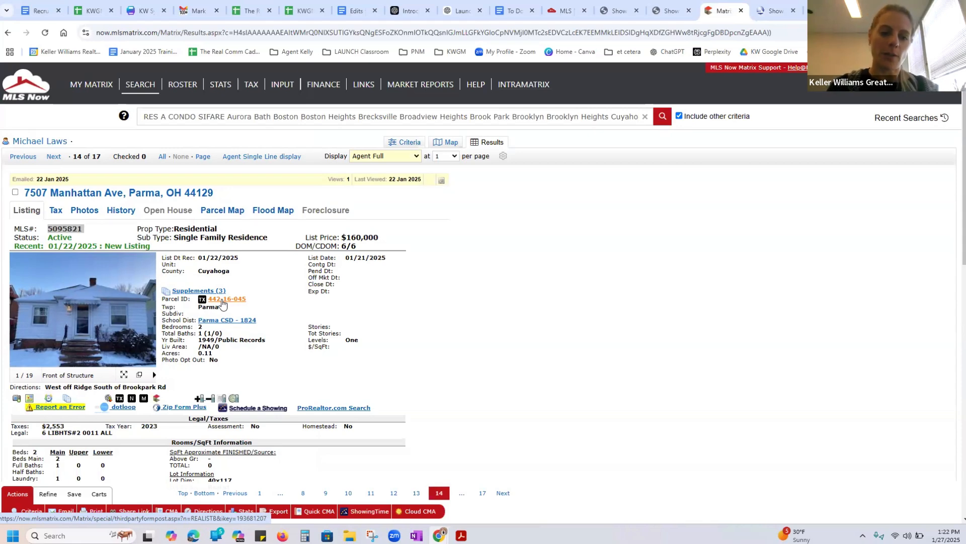
pyautogui.click(562, 391)
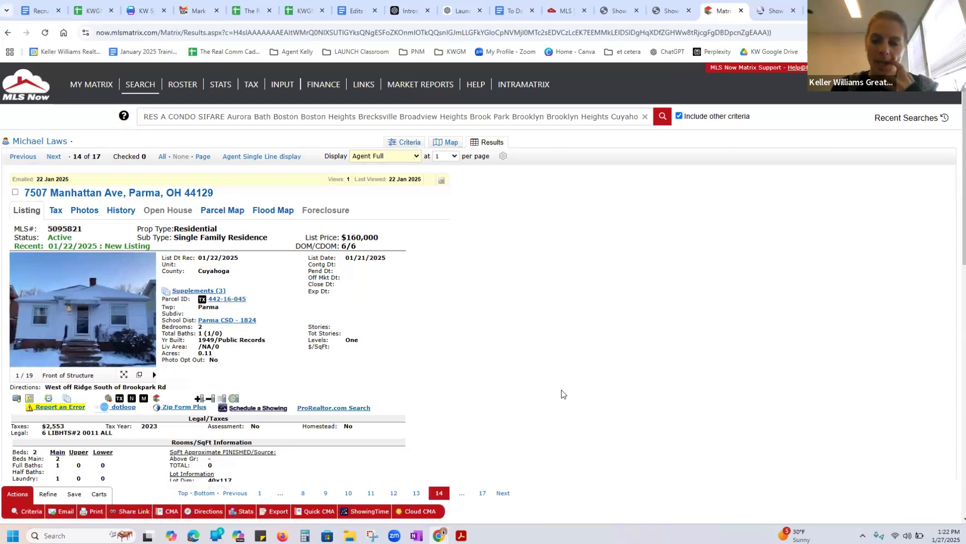
# Open the supplements of the Parma house listing and save the property disclosure RPD (87).pdf to the Desktop
pyautogui.scroll(-1, 956, 123)
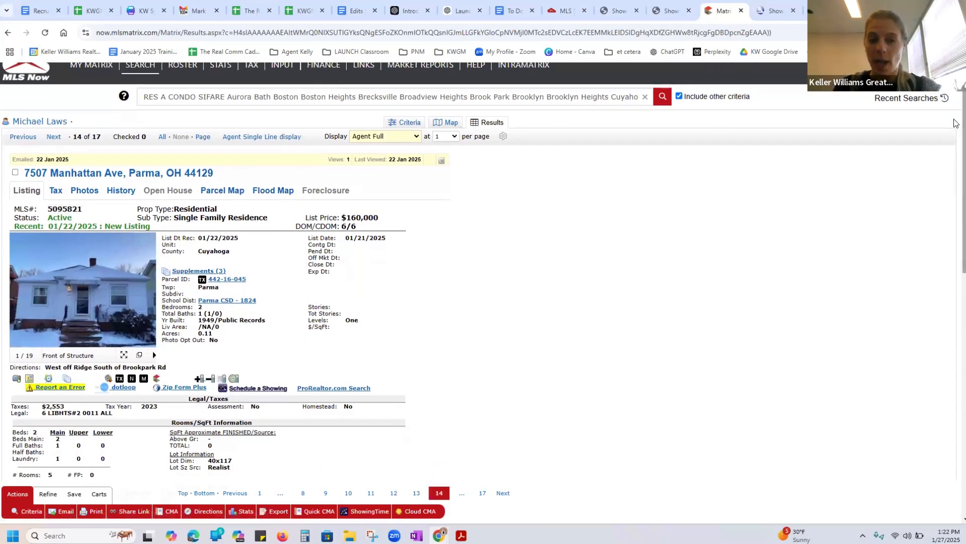
pyautogui.scroll(-2, 955, 131)
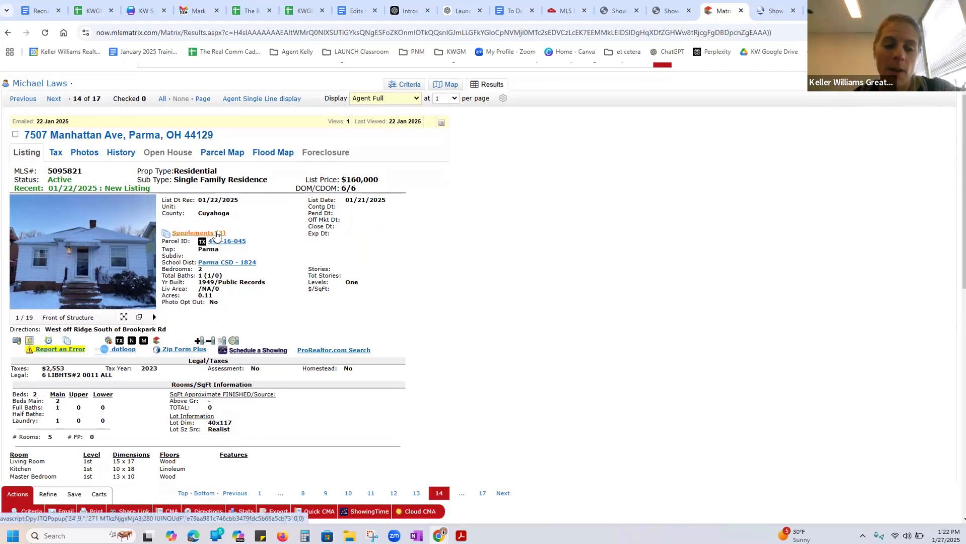
pyautogui.click(217, 234)
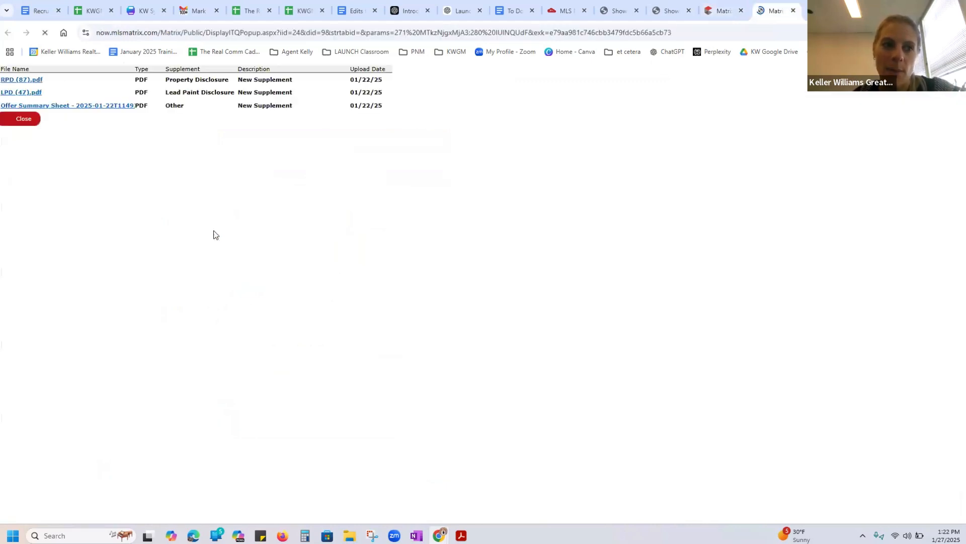
pyautogui.click(36, 82)
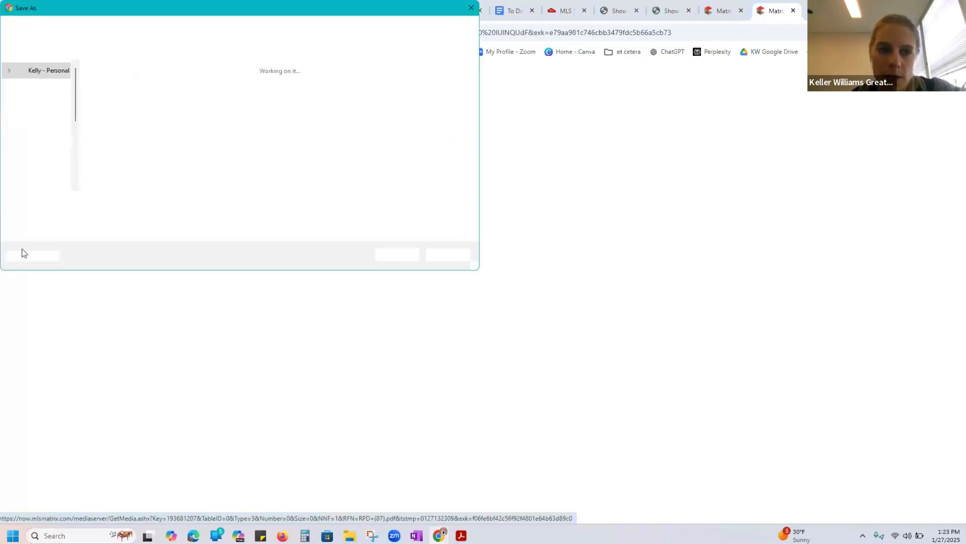
pyautogui.click(20, 135)
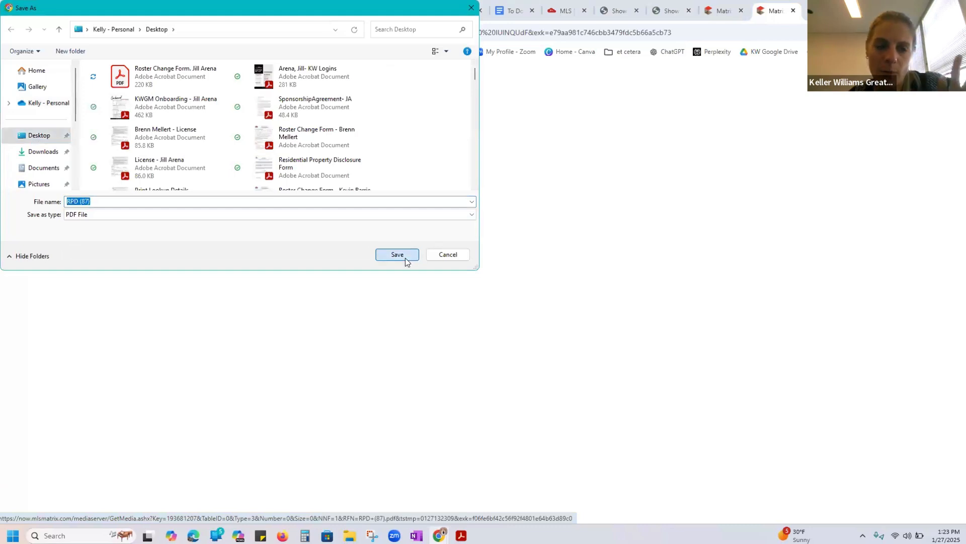
pyautogui.click(405, 255)
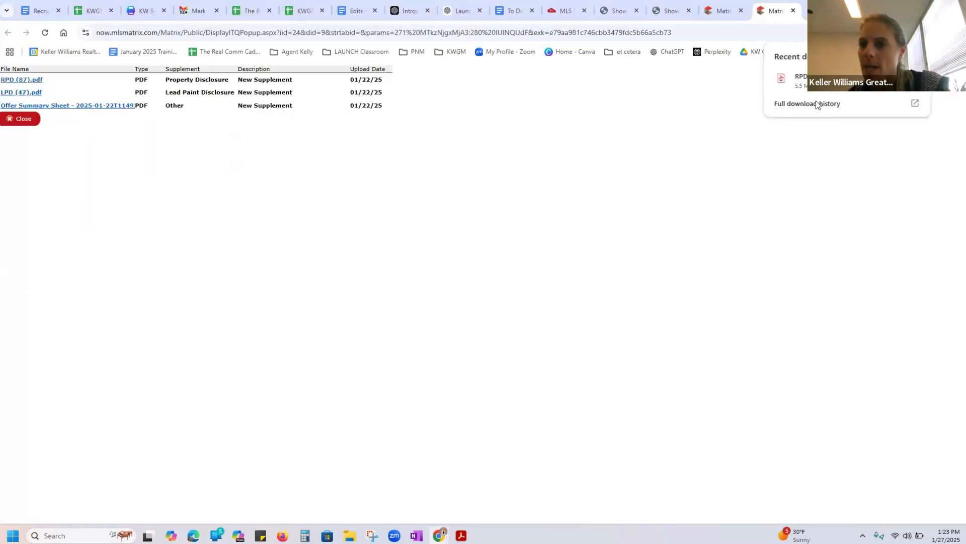
# Open the downloaded RPD (87).pdf and review the residential property disclosure form through page 4
pyautogui.click(807, 84)
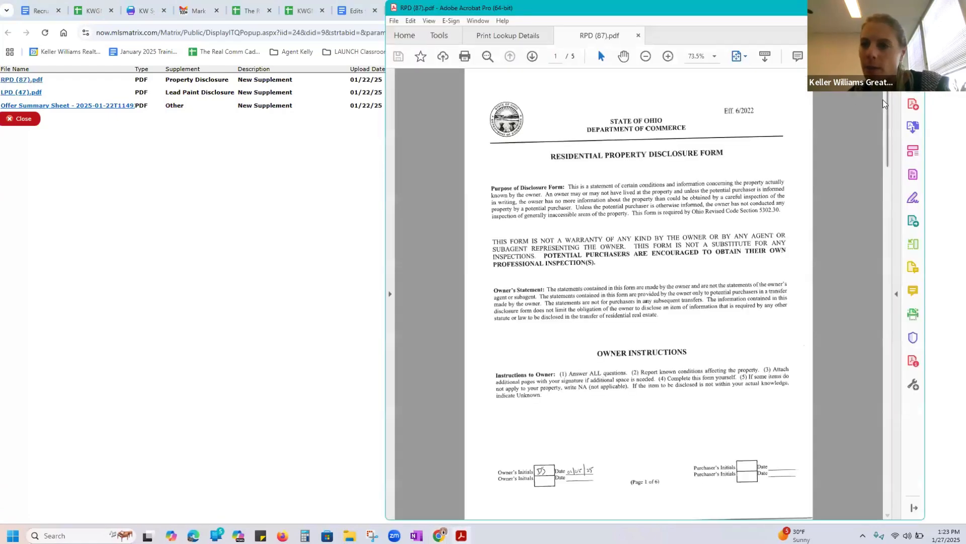
pyautogui.click(888, 182)
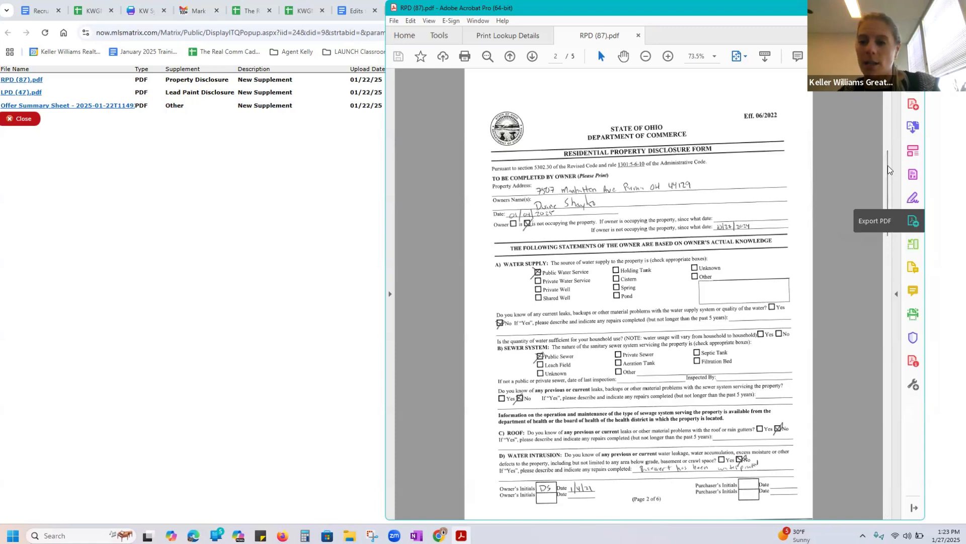
pyautogui.moveTo(891, 182); pyautogui.dragTo(893, 246)
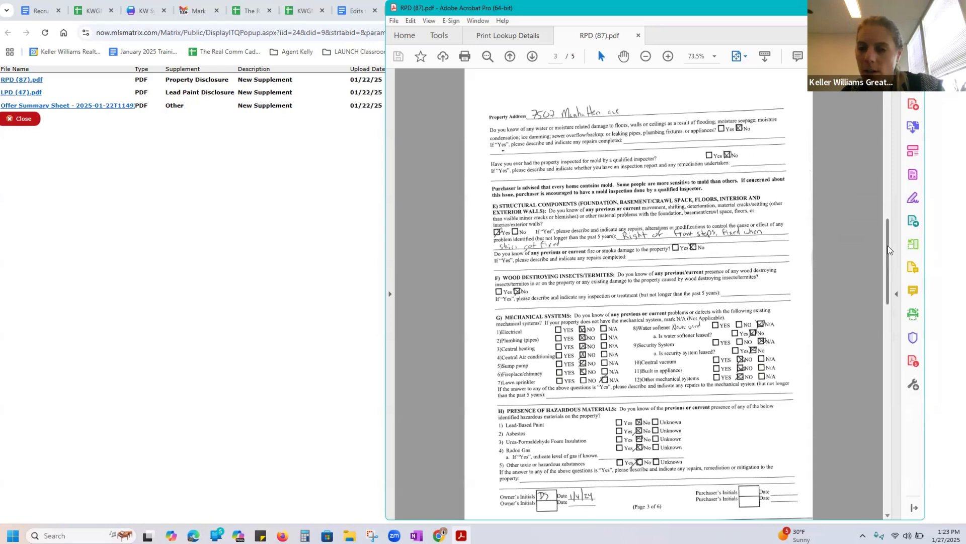
pyautogui.moveTo(888, 250); pyautogui.dragTo(889, 318)
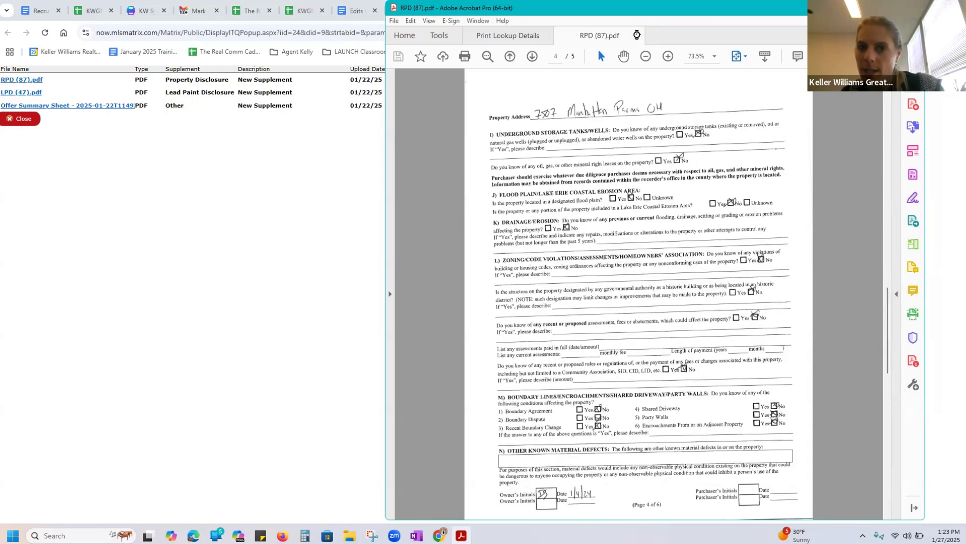
# Close the disclosure form, the Print Lookup Details document and the supplements list to return to the Parma listing
pyautogui.click(637, 36)
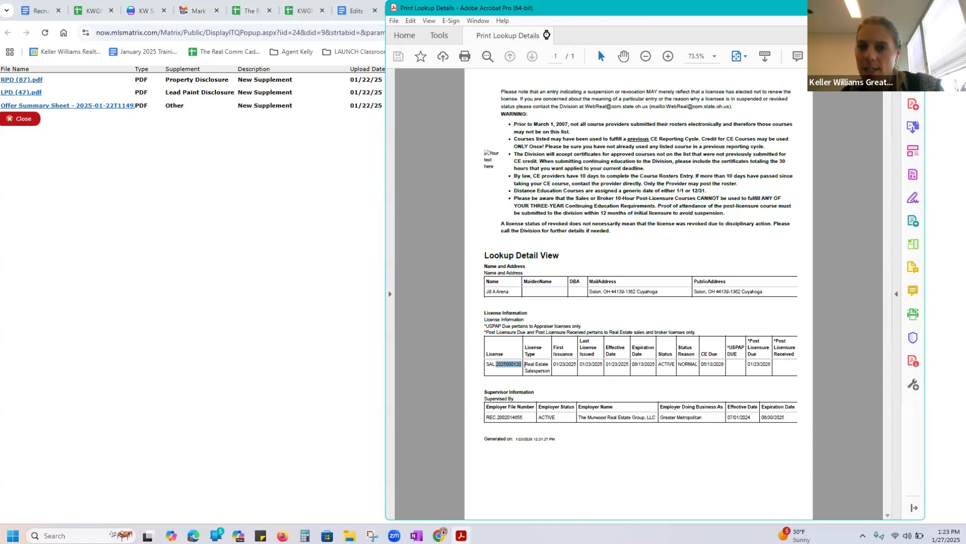
pyautogui.click(547, 37)
pyautogui.click(248, 214)
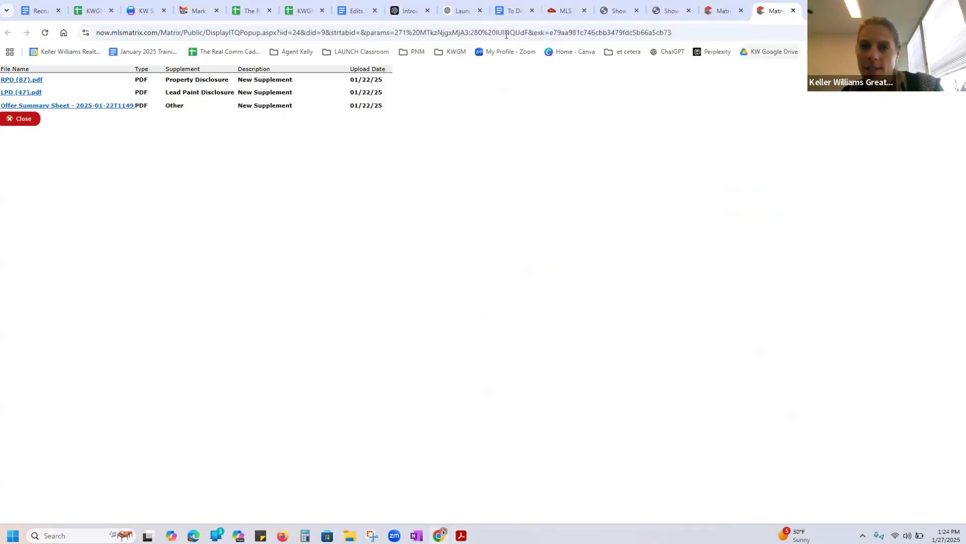
pyautogui.click(23, 119)
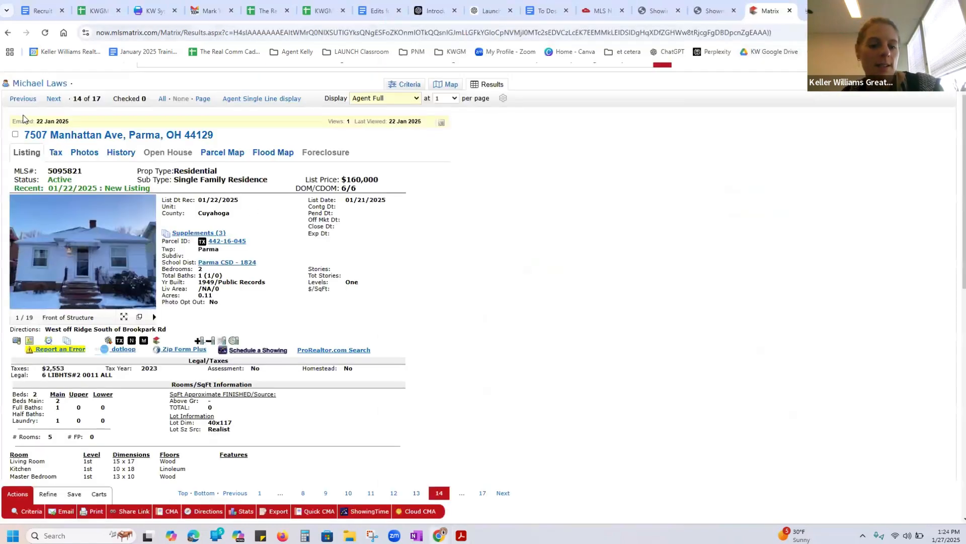